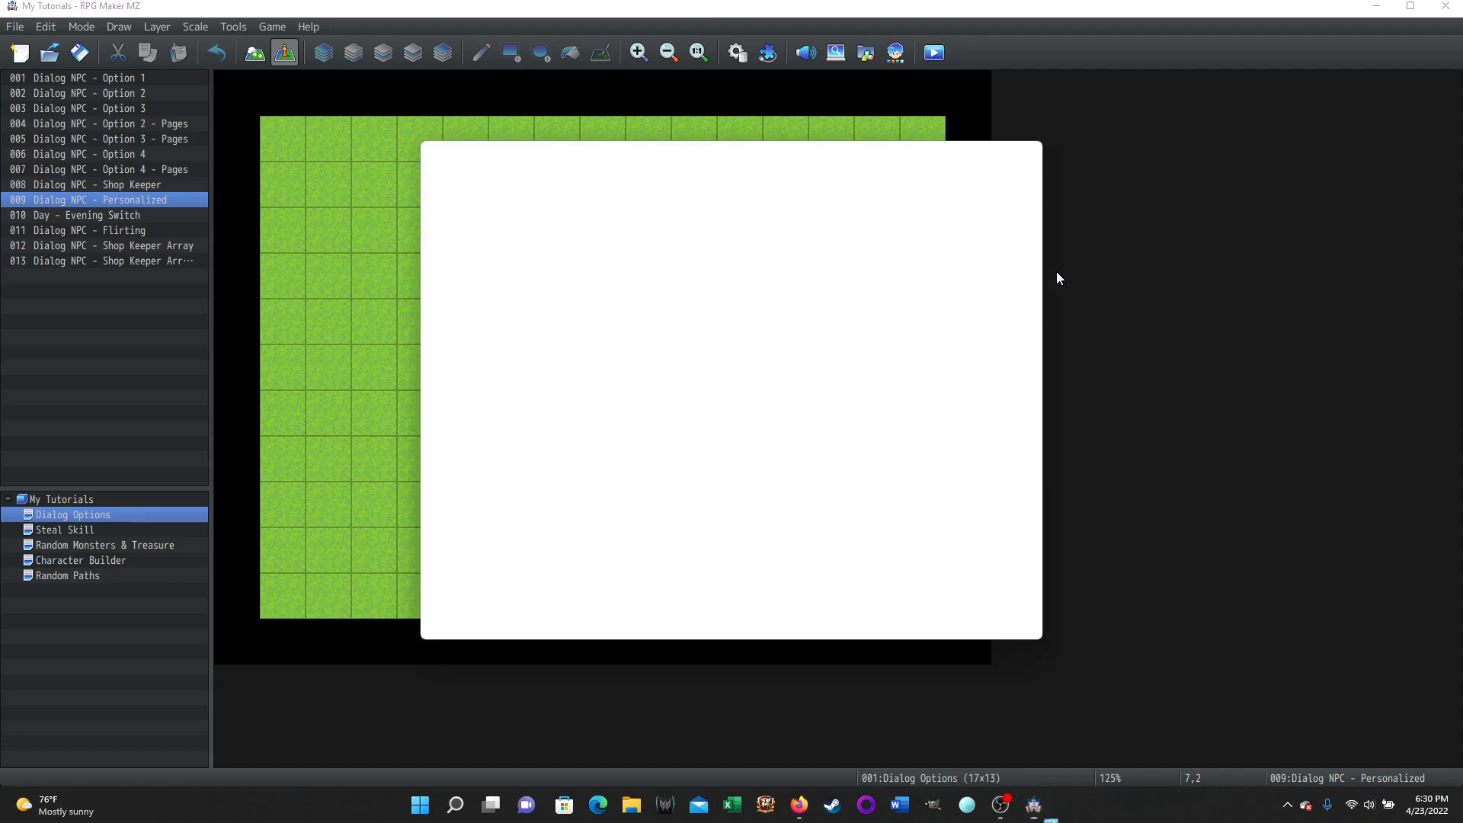
Start a new game in the playtest and walk the hero up to face the old man
key("Up")
key("Return")
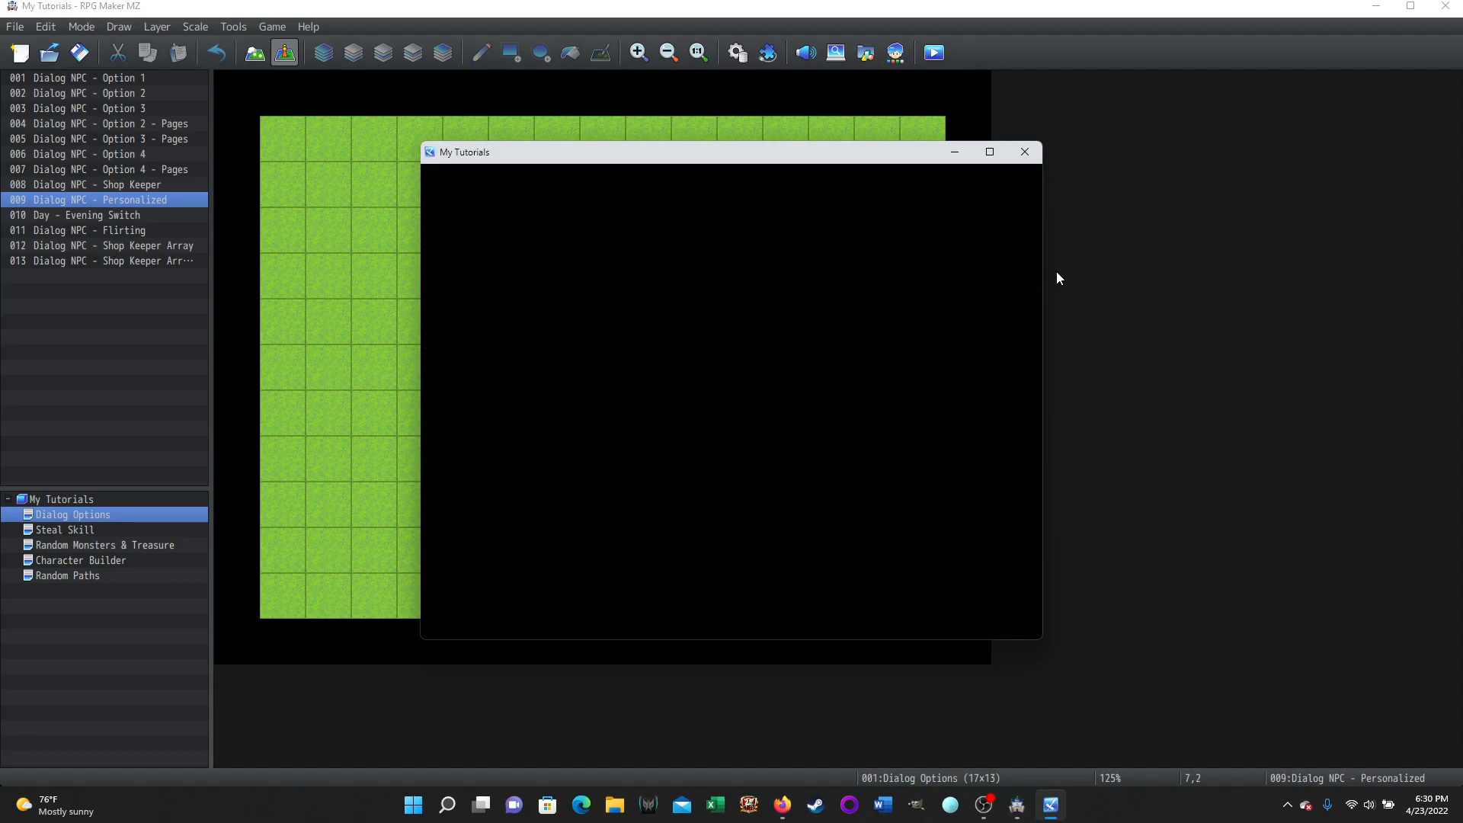
key("Up")
key("Left")
key("Up")
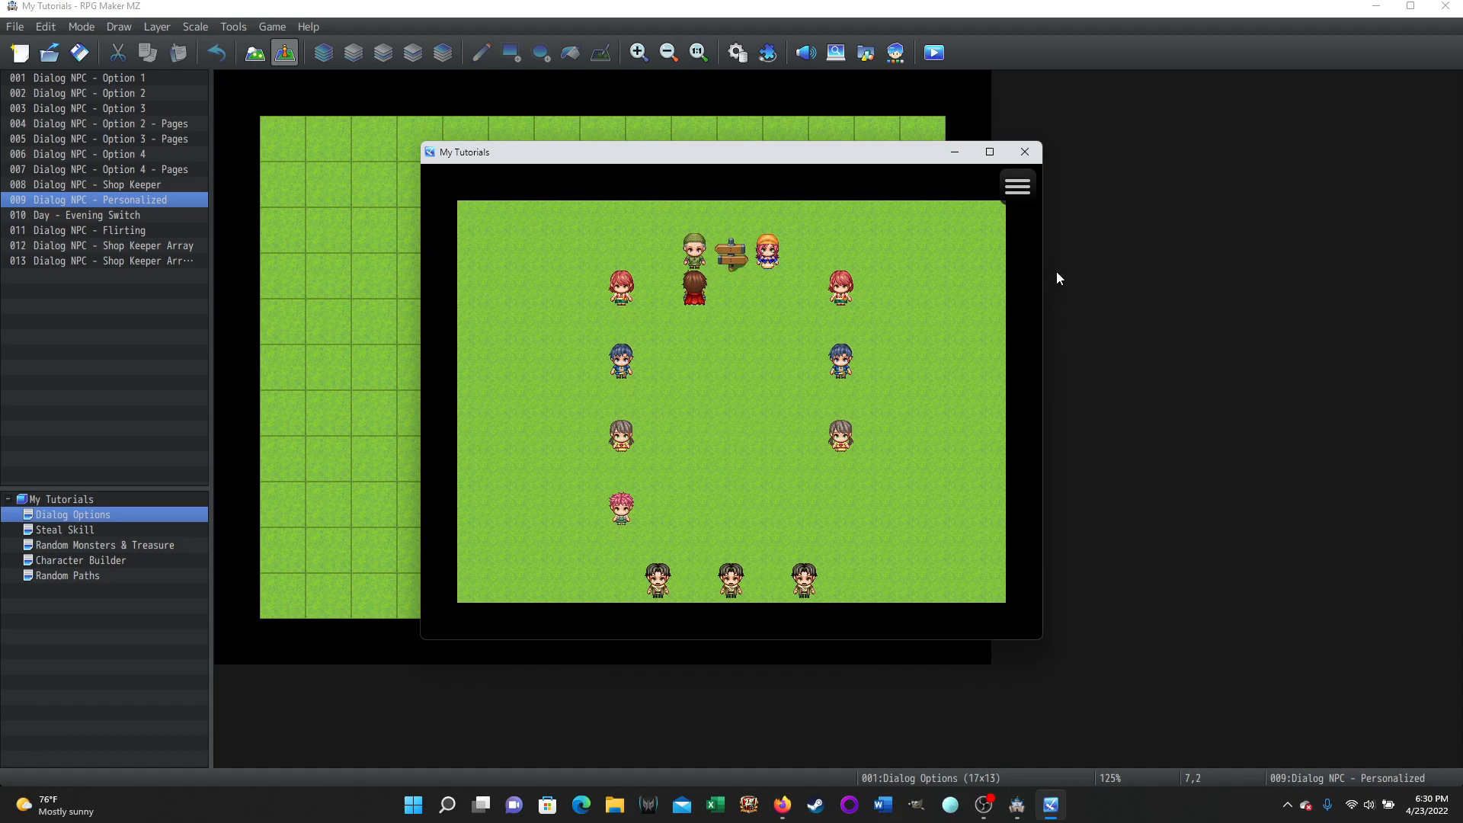
Talk to the old man twice, hearing Hello, then a greeting and farewell using Reid's name
key("Return")
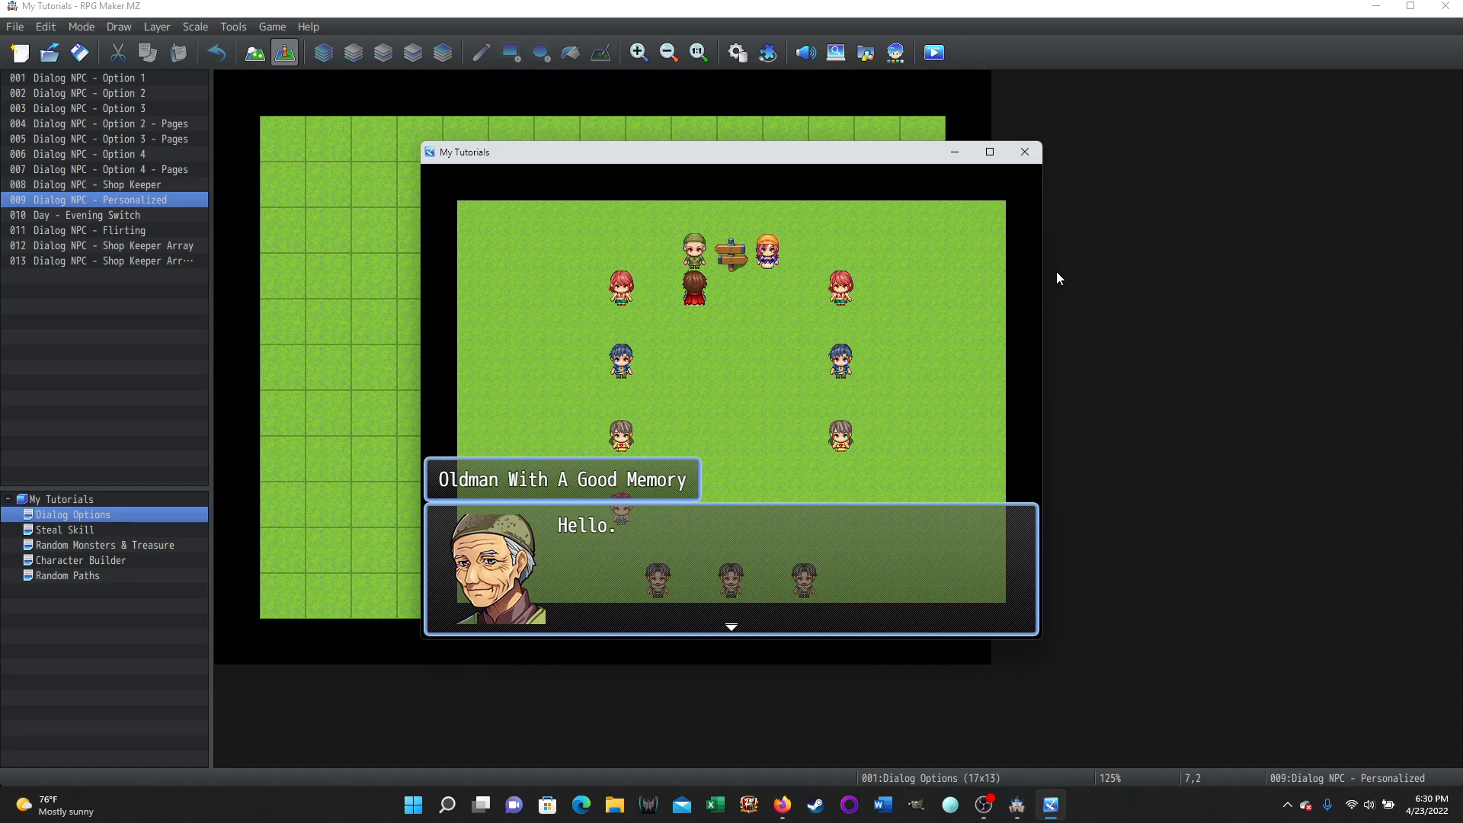
key("Return")
key("Return")
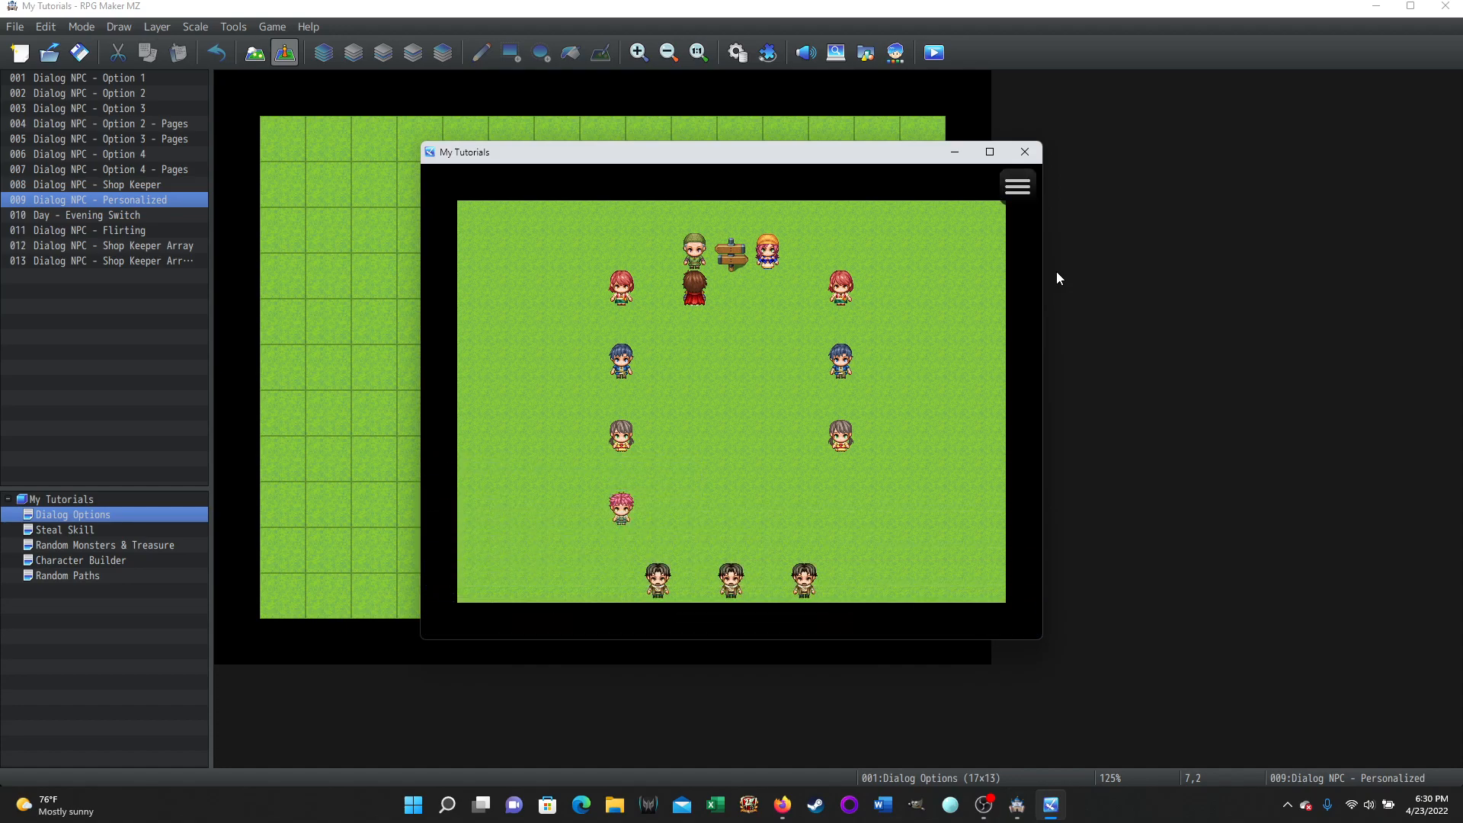
key("Return")
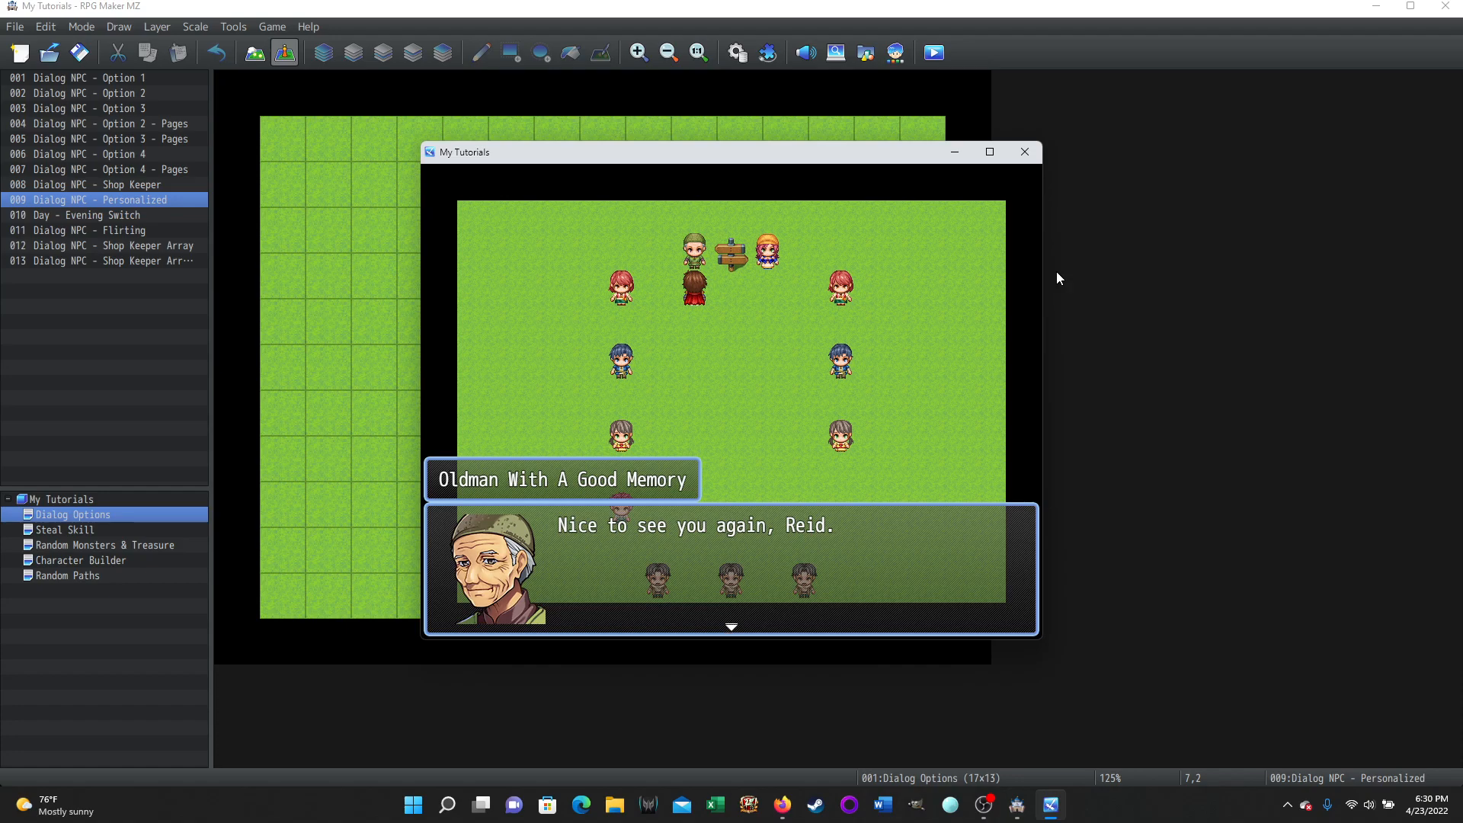
key("Return")
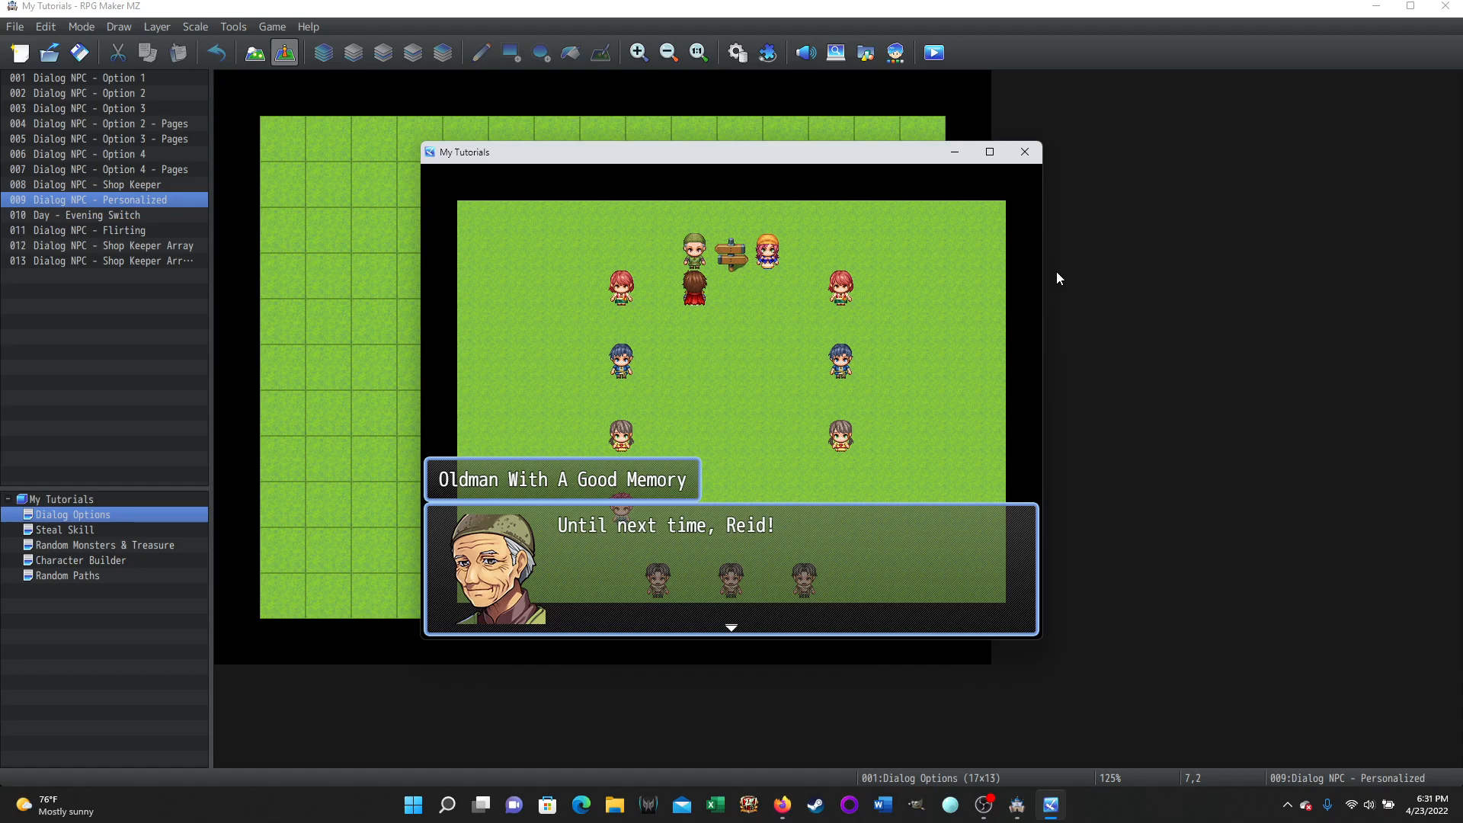
key("Return")
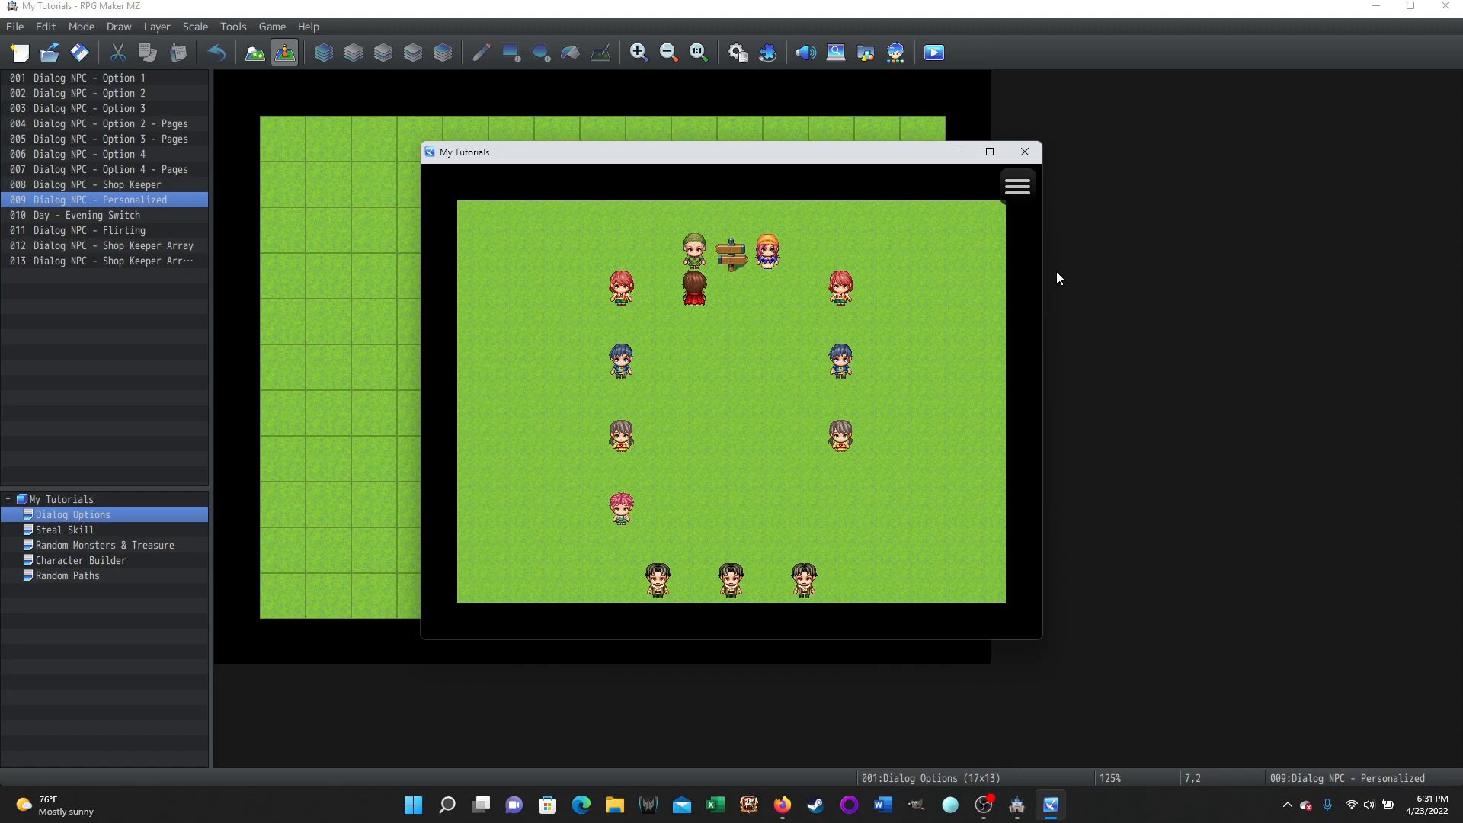
key("Return")
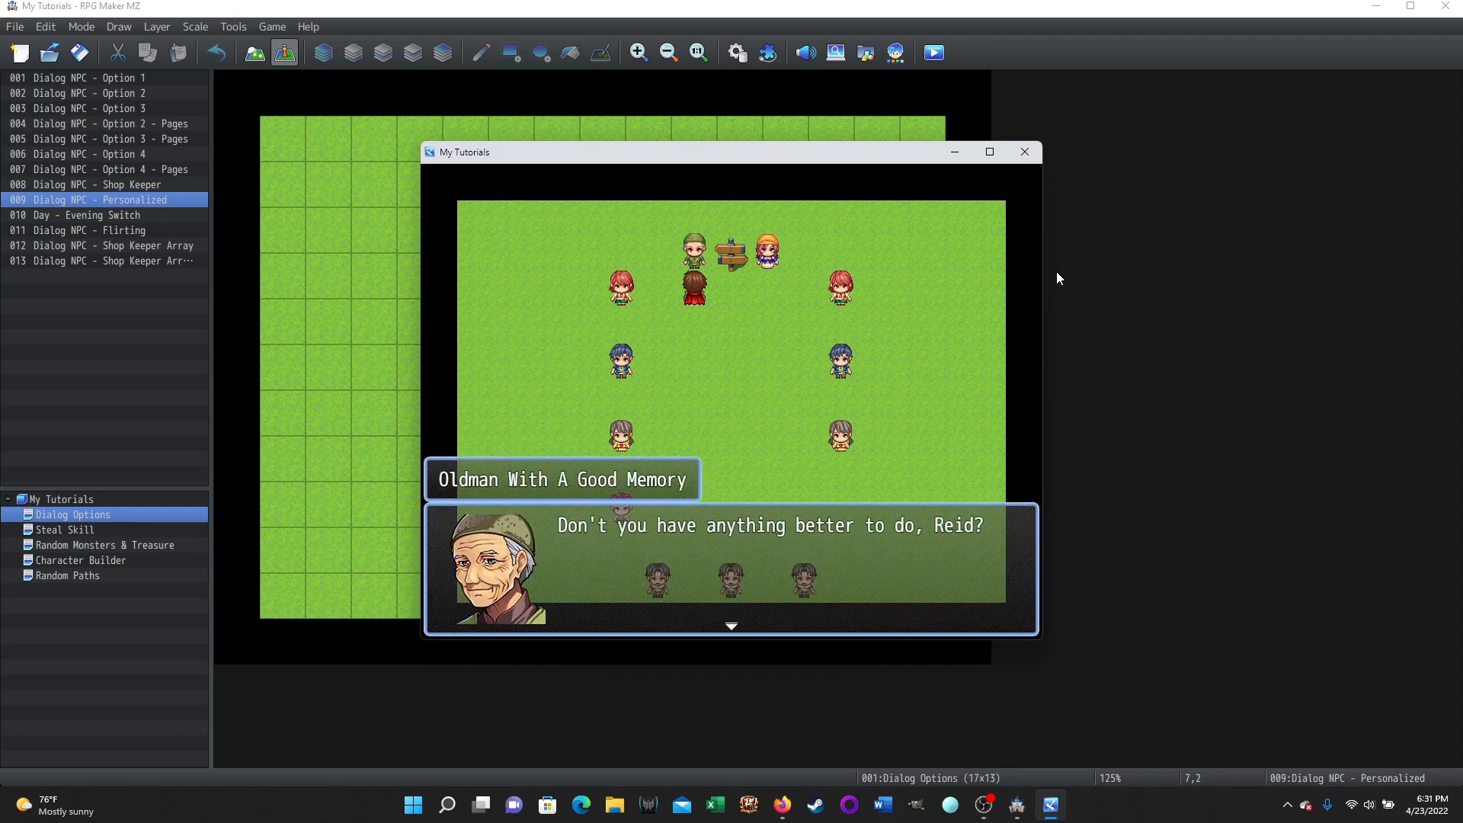
key("Return")
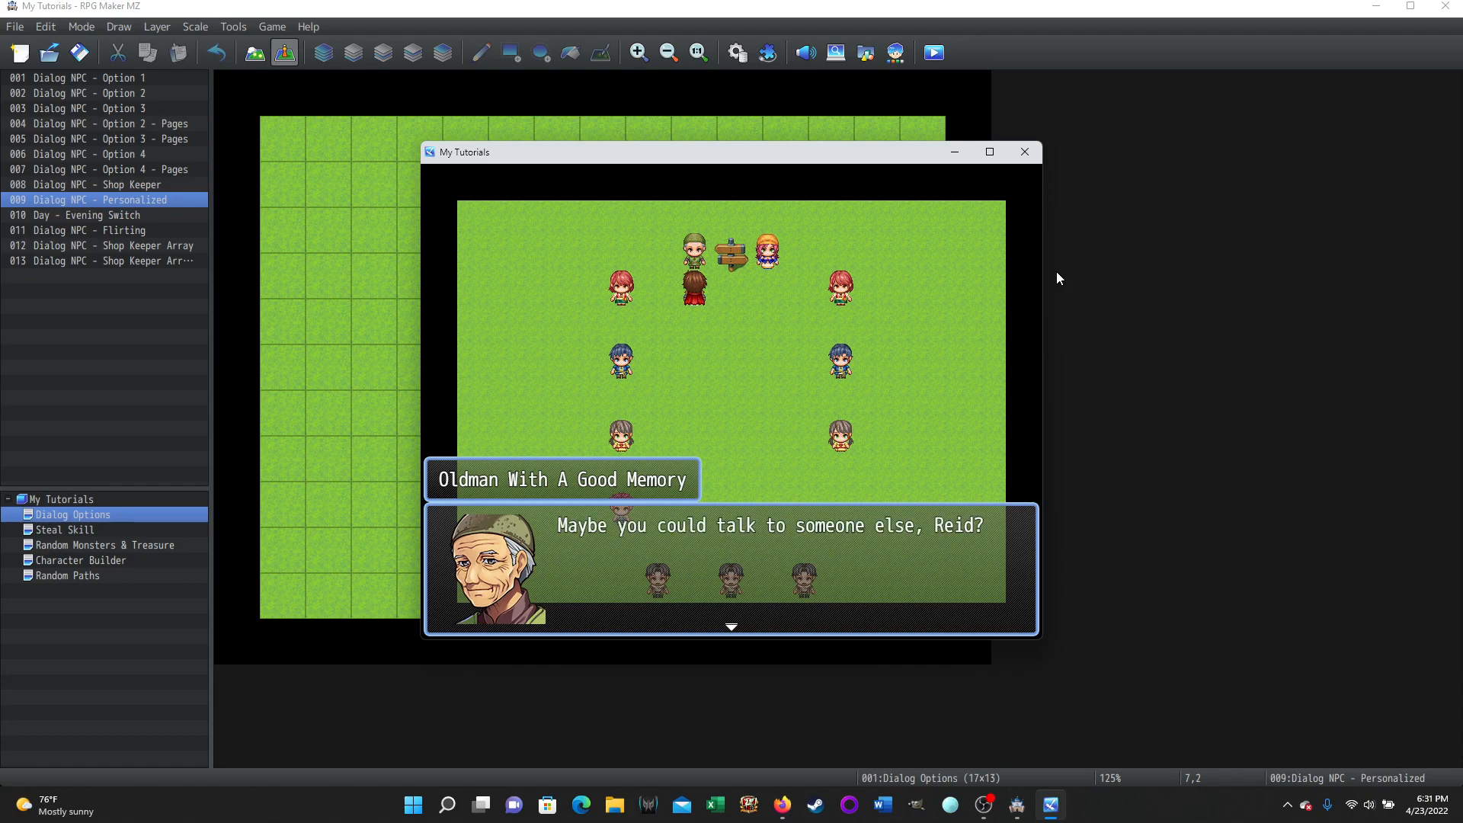
key("Return")
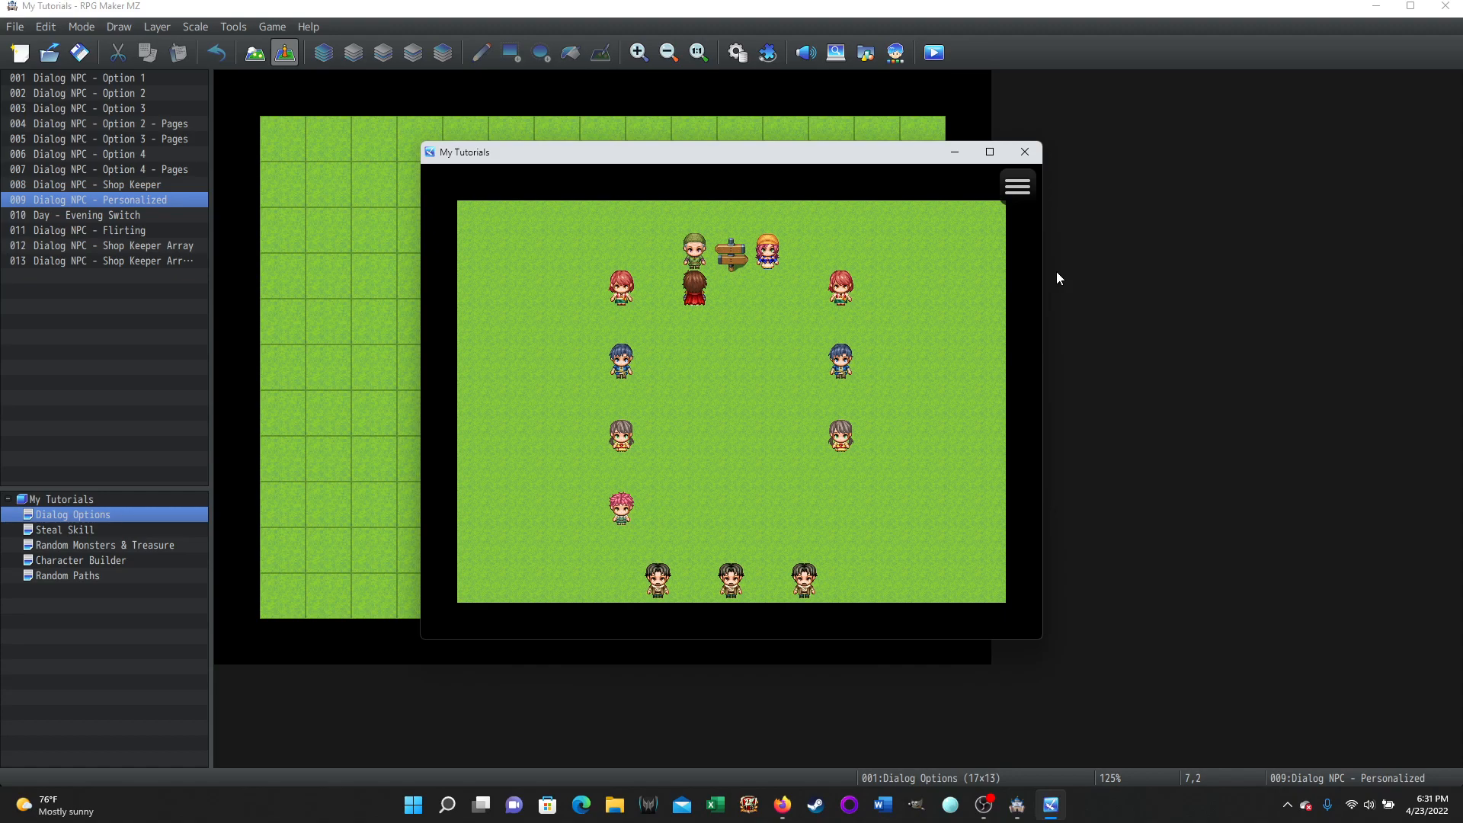
key("Return")
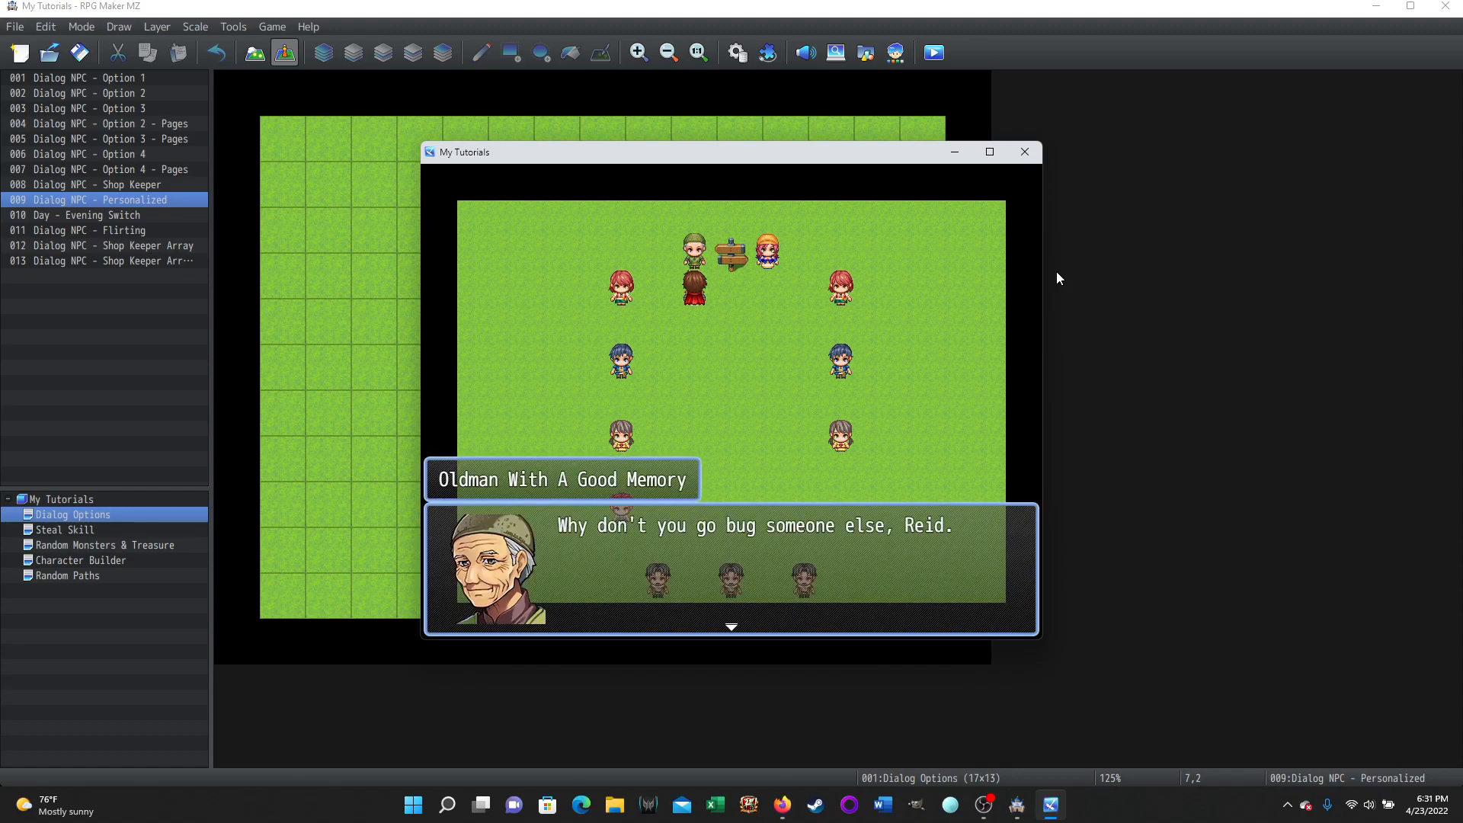
key("Return")
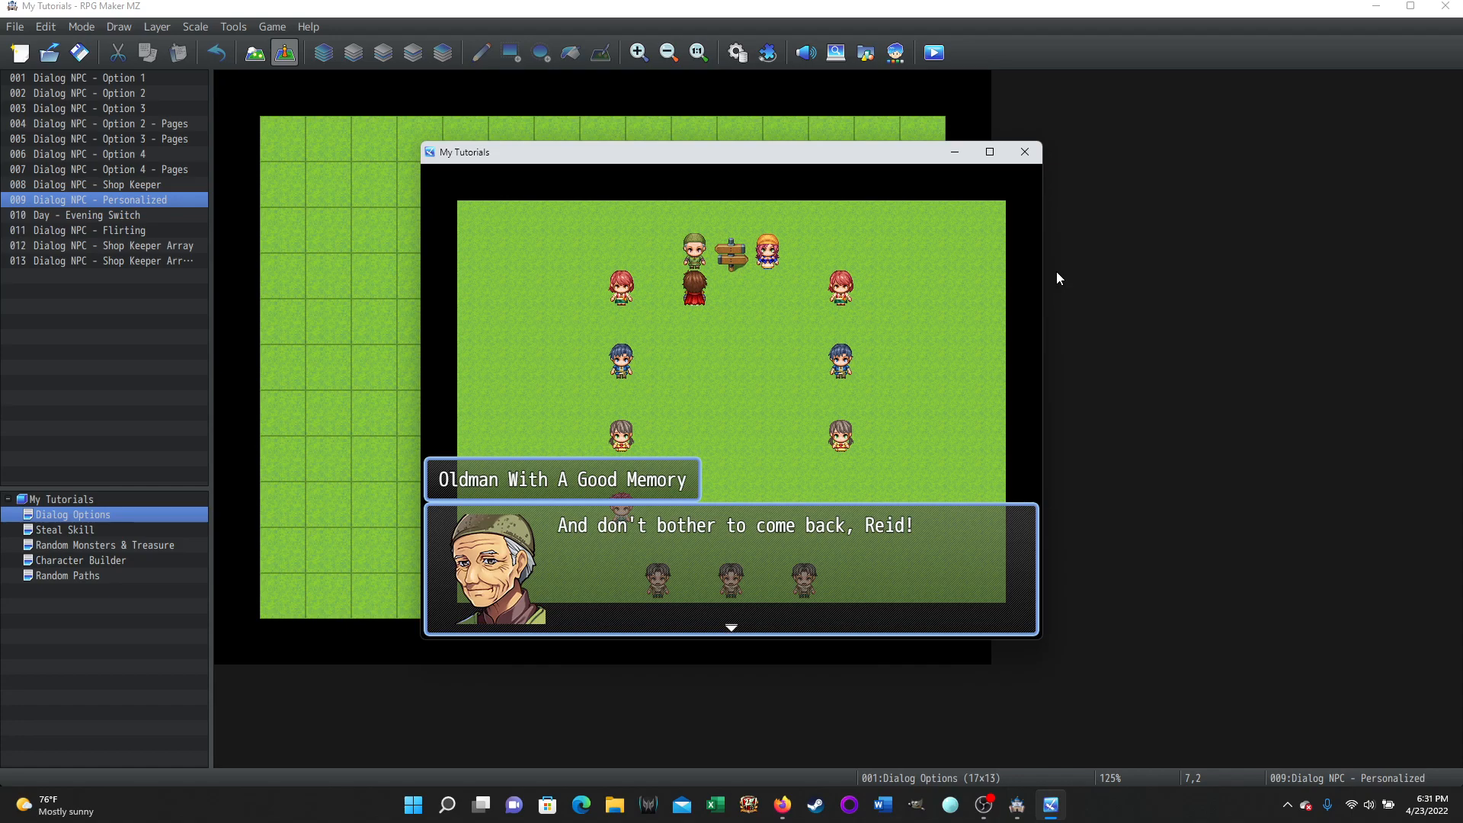
key("Return")
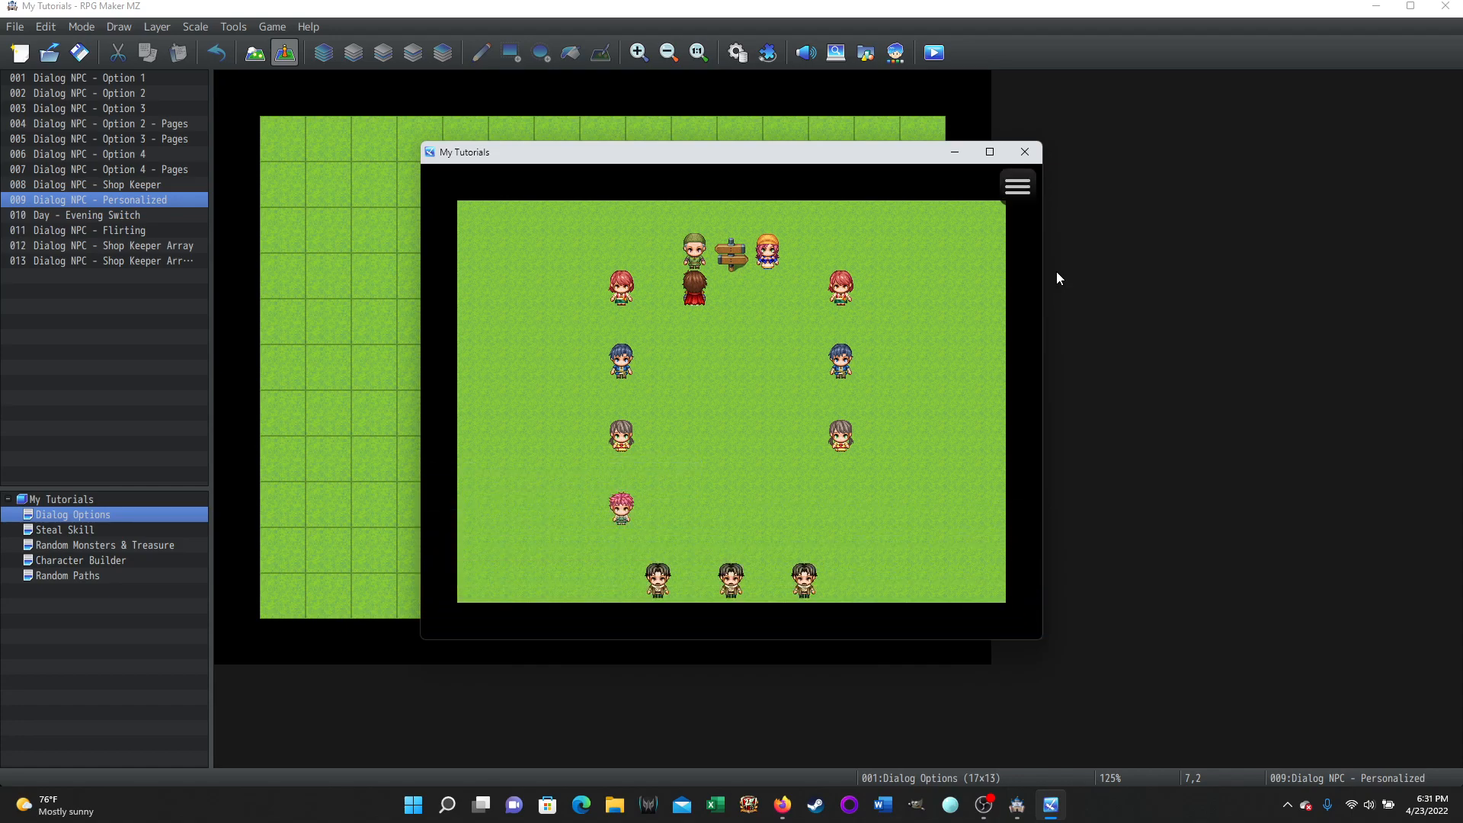
key("Return")
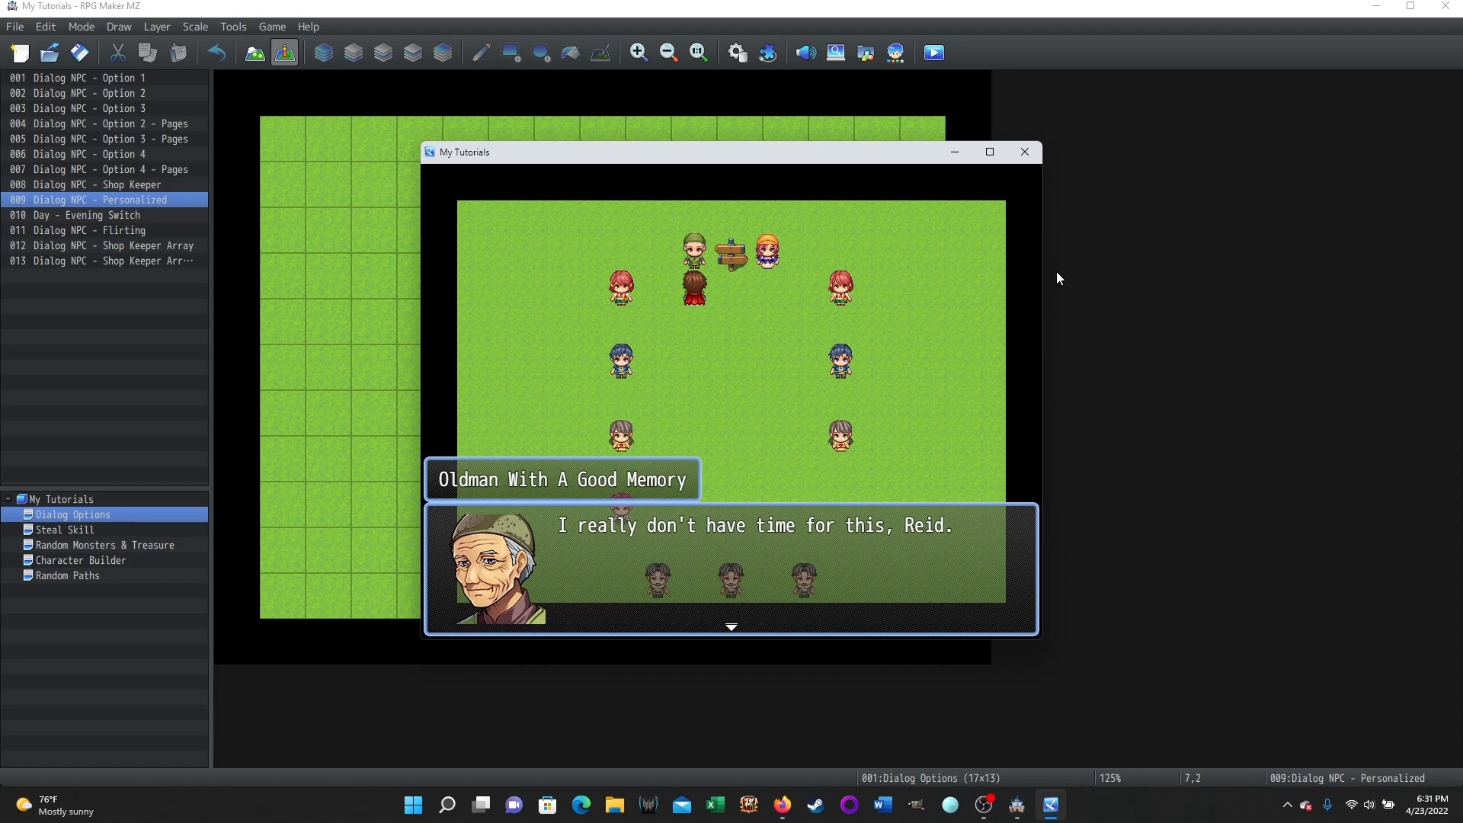
key("Return")
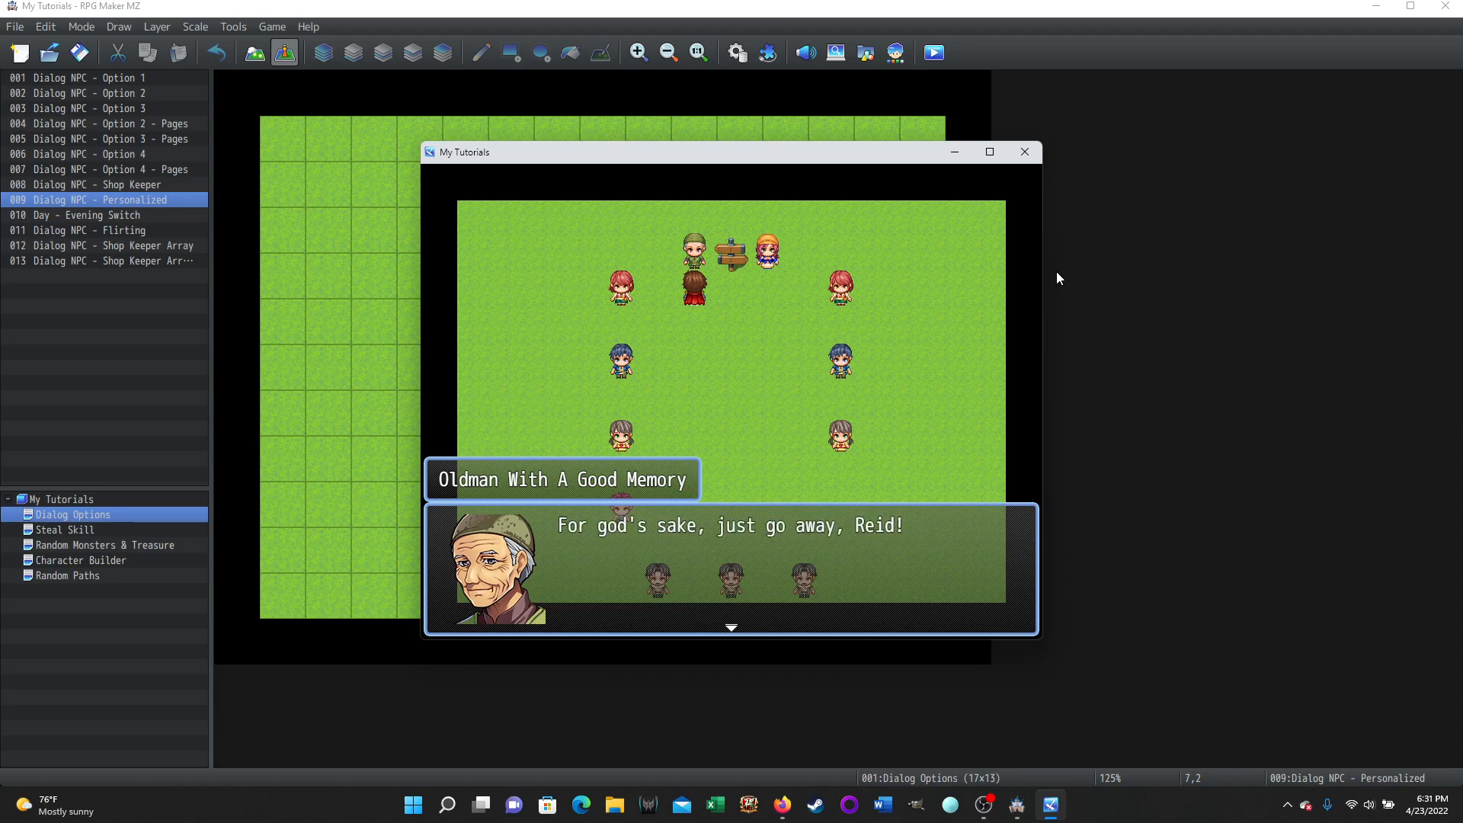
key("Return")
key("Return")
key("Return")
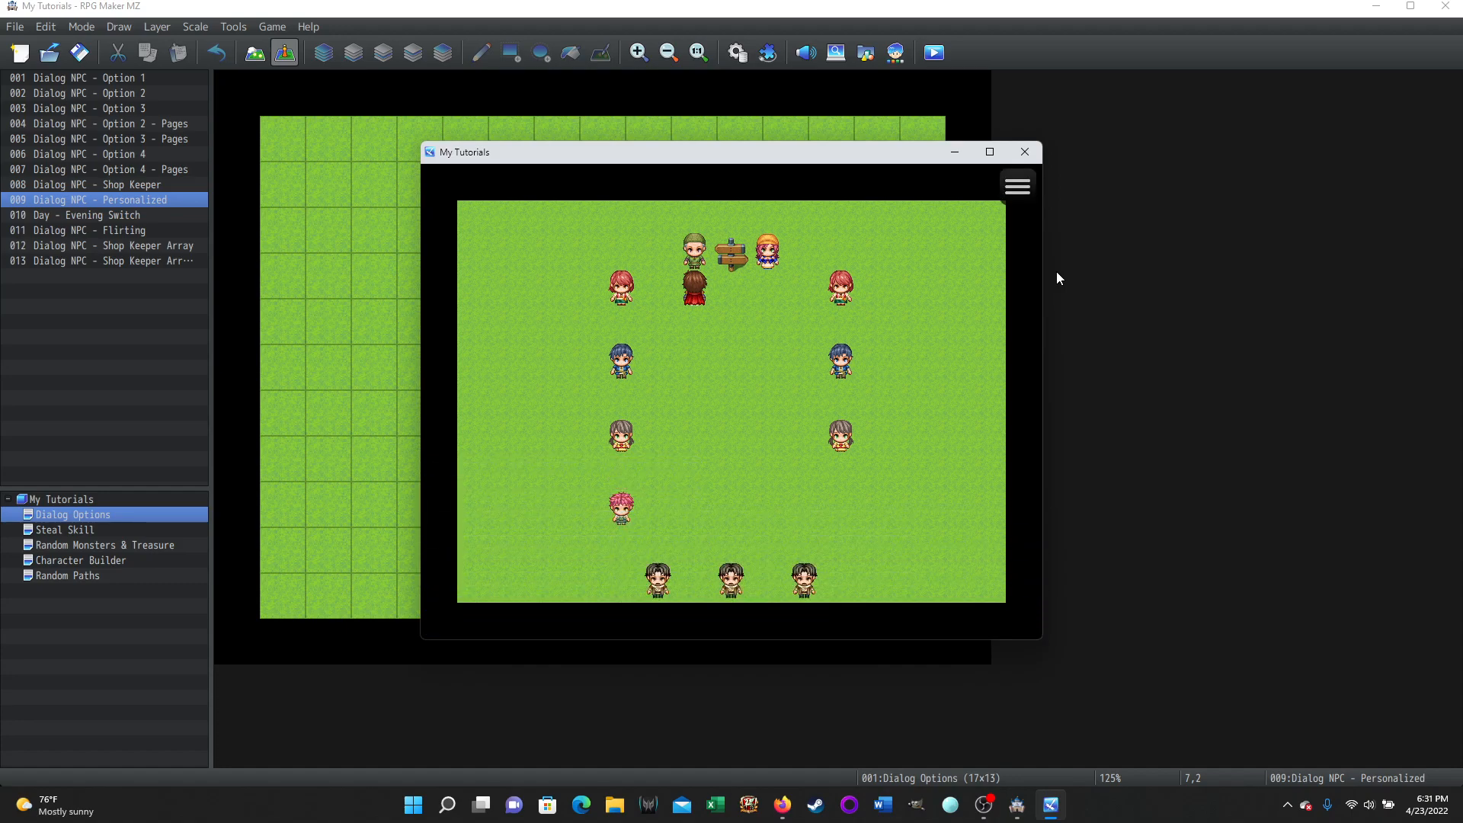
Close the playtest and open the Dialog NPC - Personalized event with its Talked to NPC 4 branches
left_click(1025, 152)
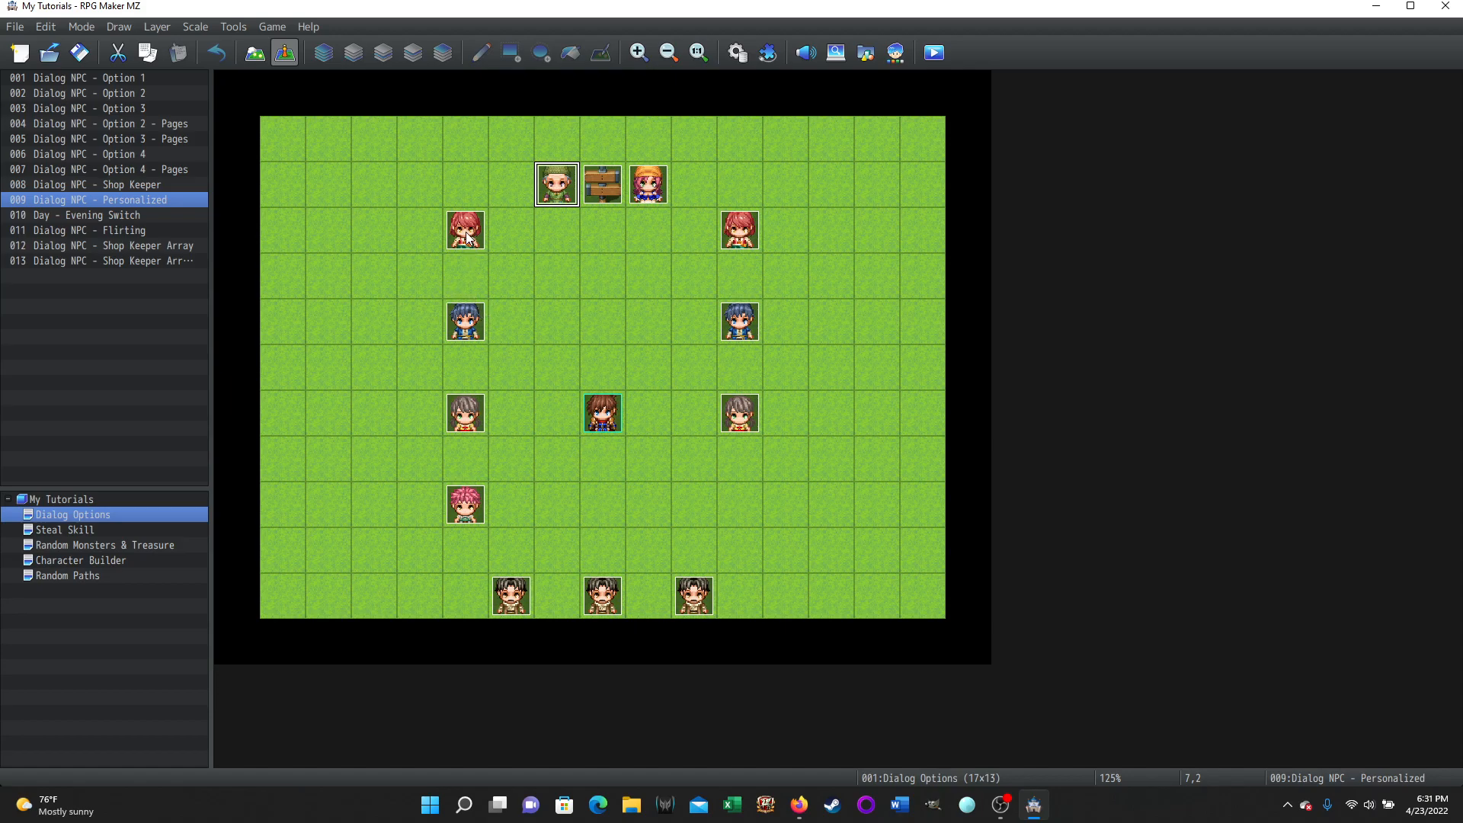
double_click(557, 184)
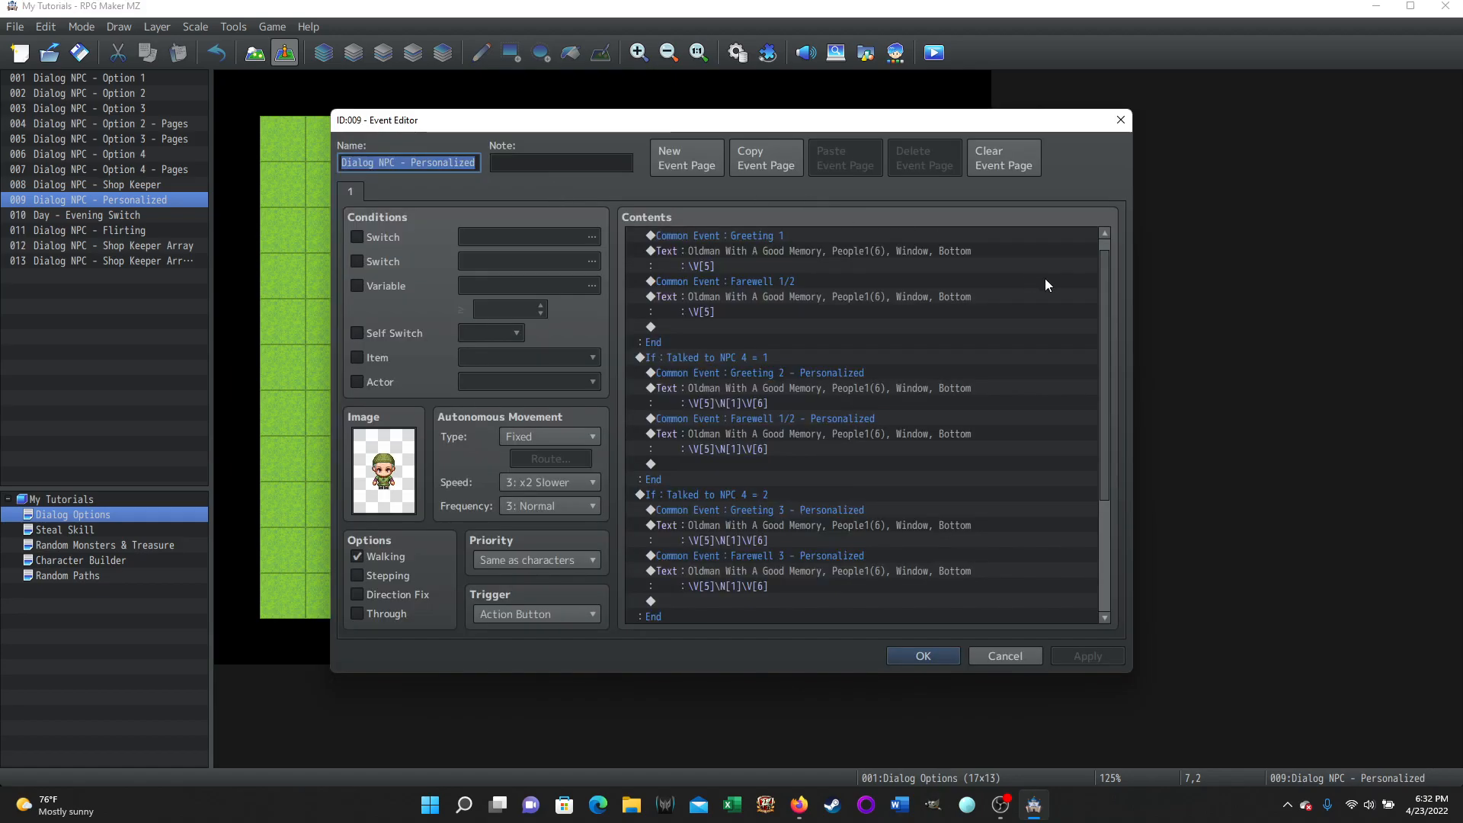
scroll(1099, 320, "up", 1)
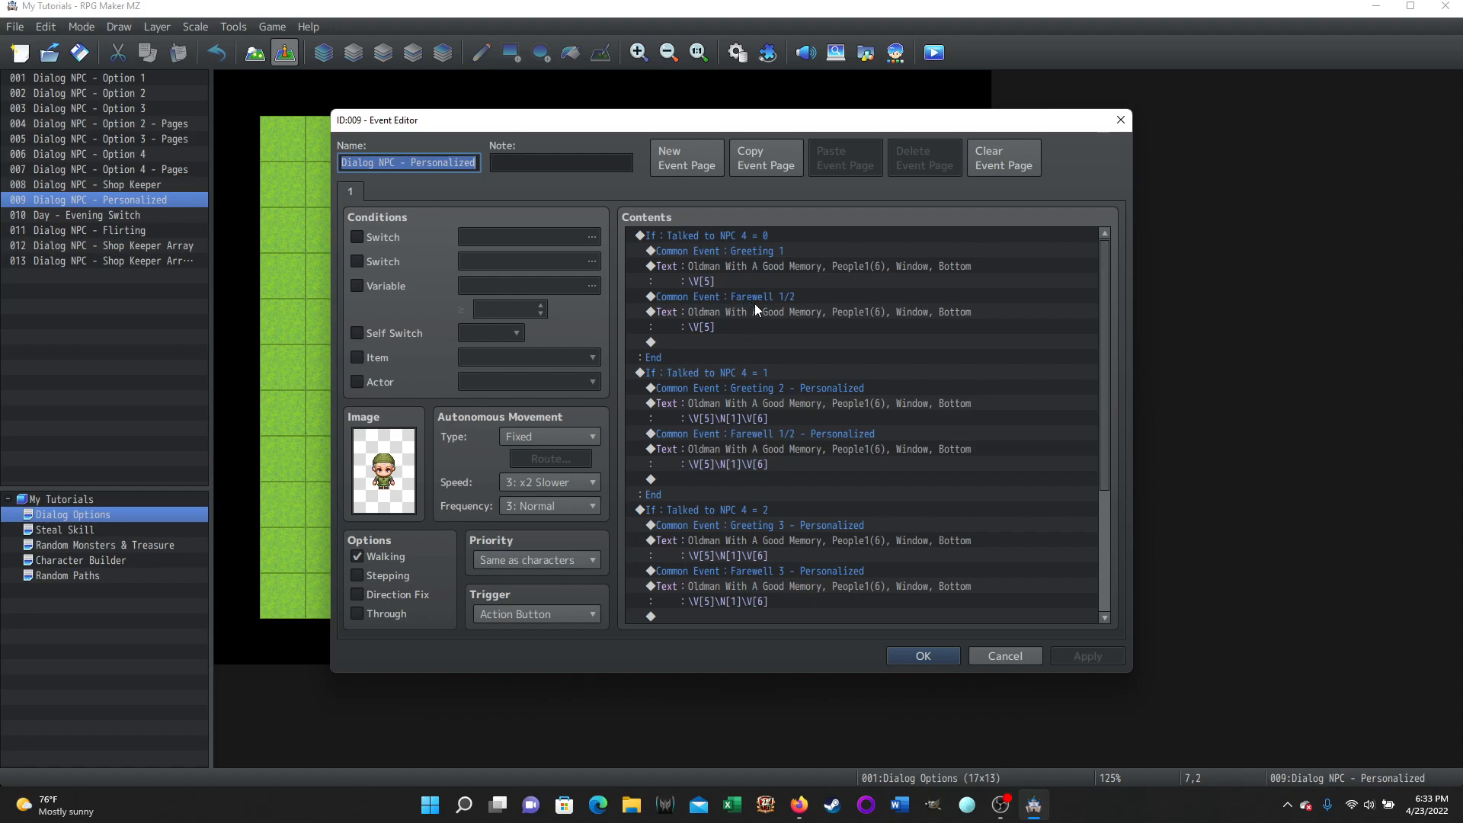
left_click(720, 323)
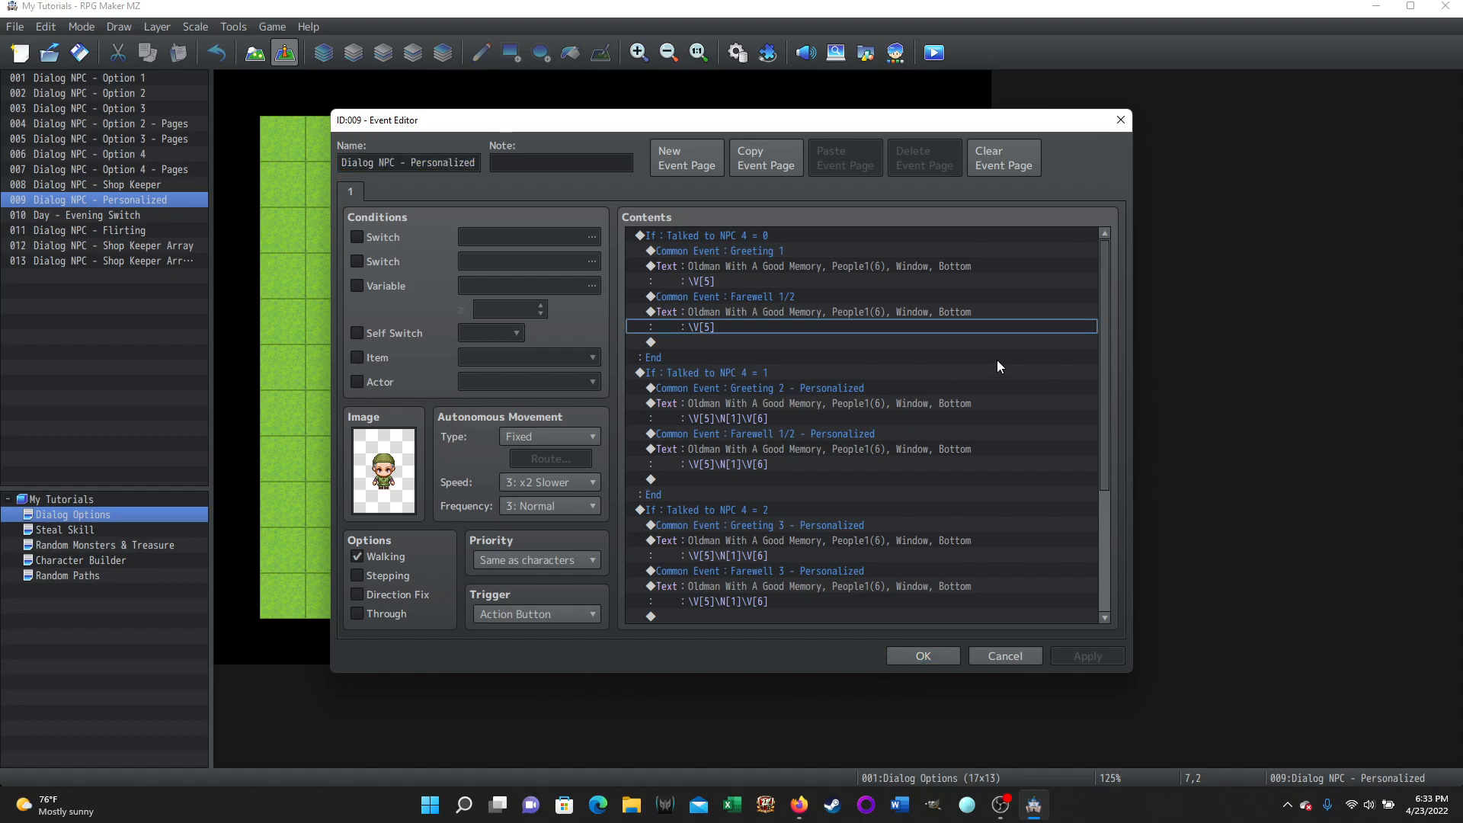
scroll(721, 368, "down", 3)
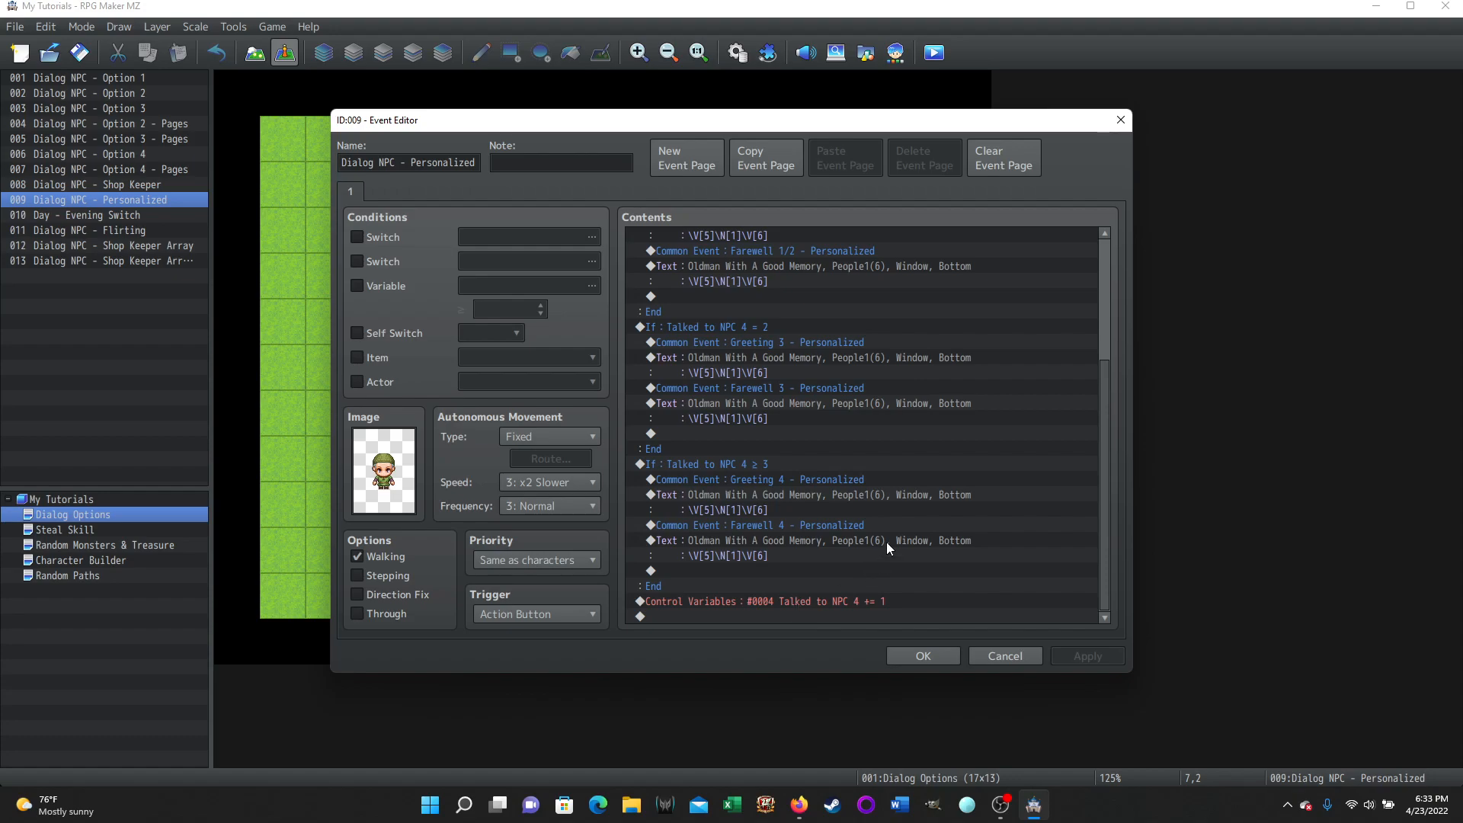
scroll(1068, 513, "up", 4)
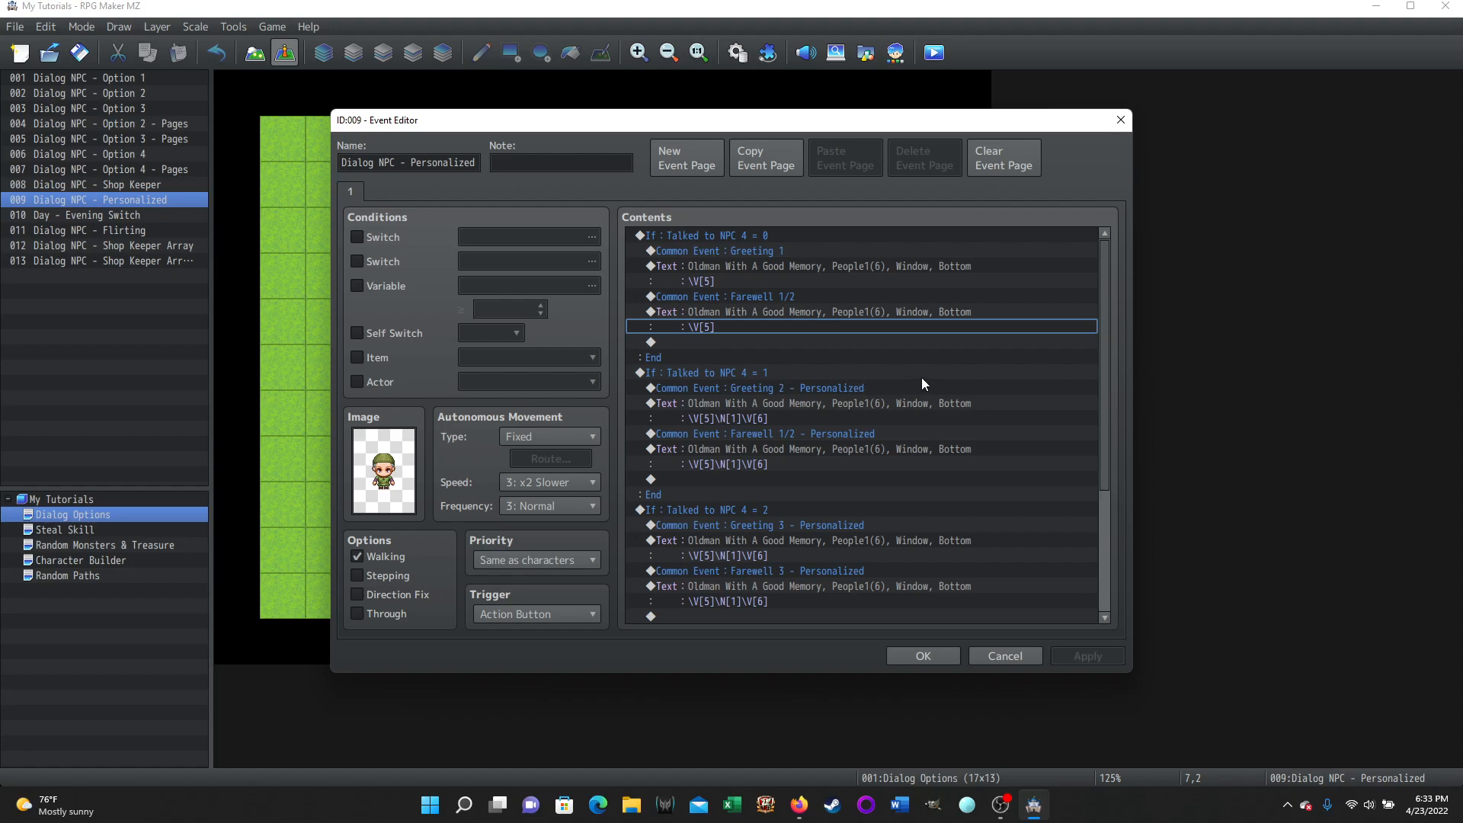
left_click(877, 390)
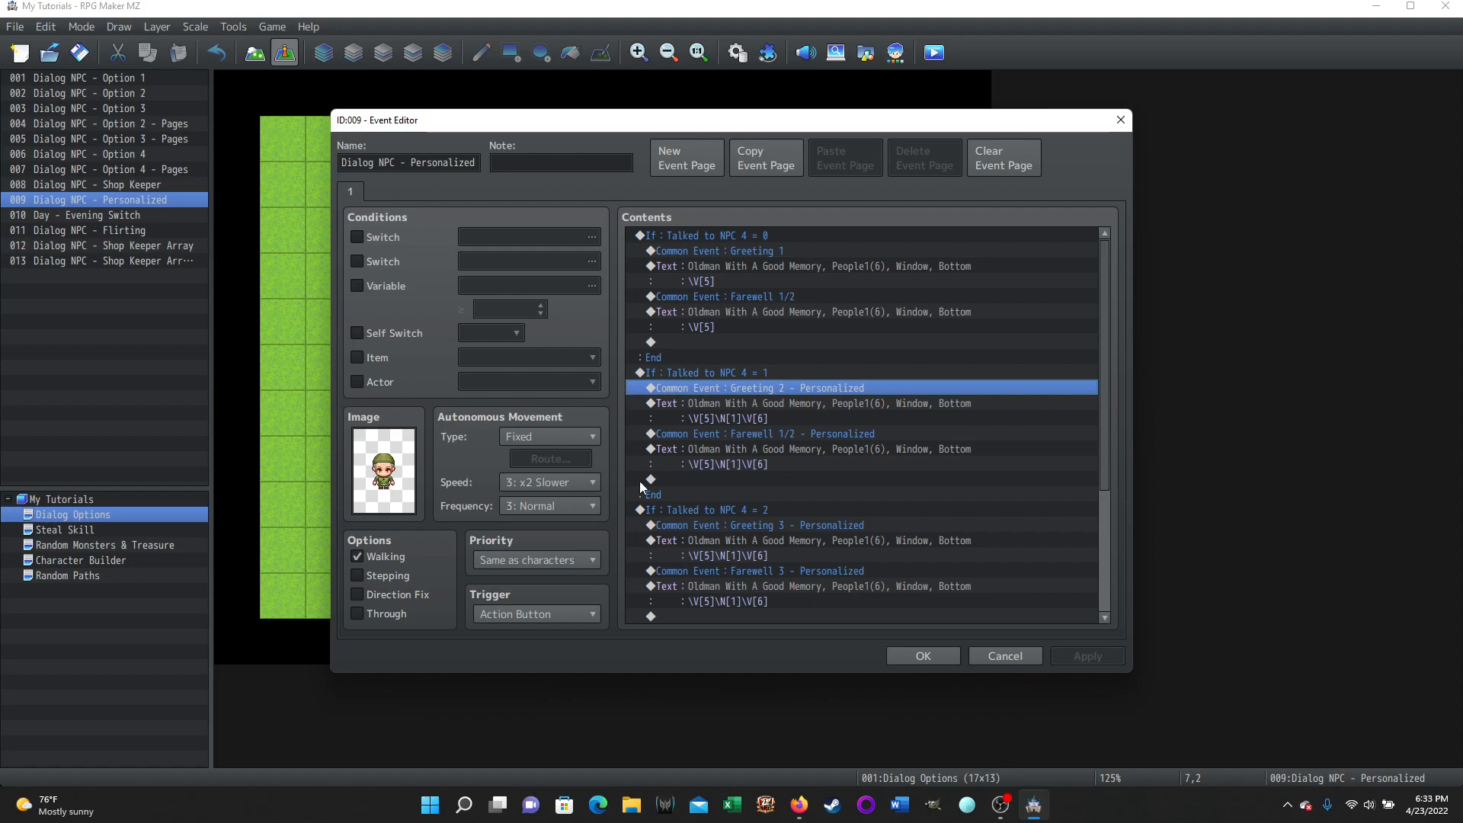
Edit the Talked to NPC 4 = 1 greeting text and highlight its \N[1] actor-name code
right_click(724, 404)
left_click(754, 431)
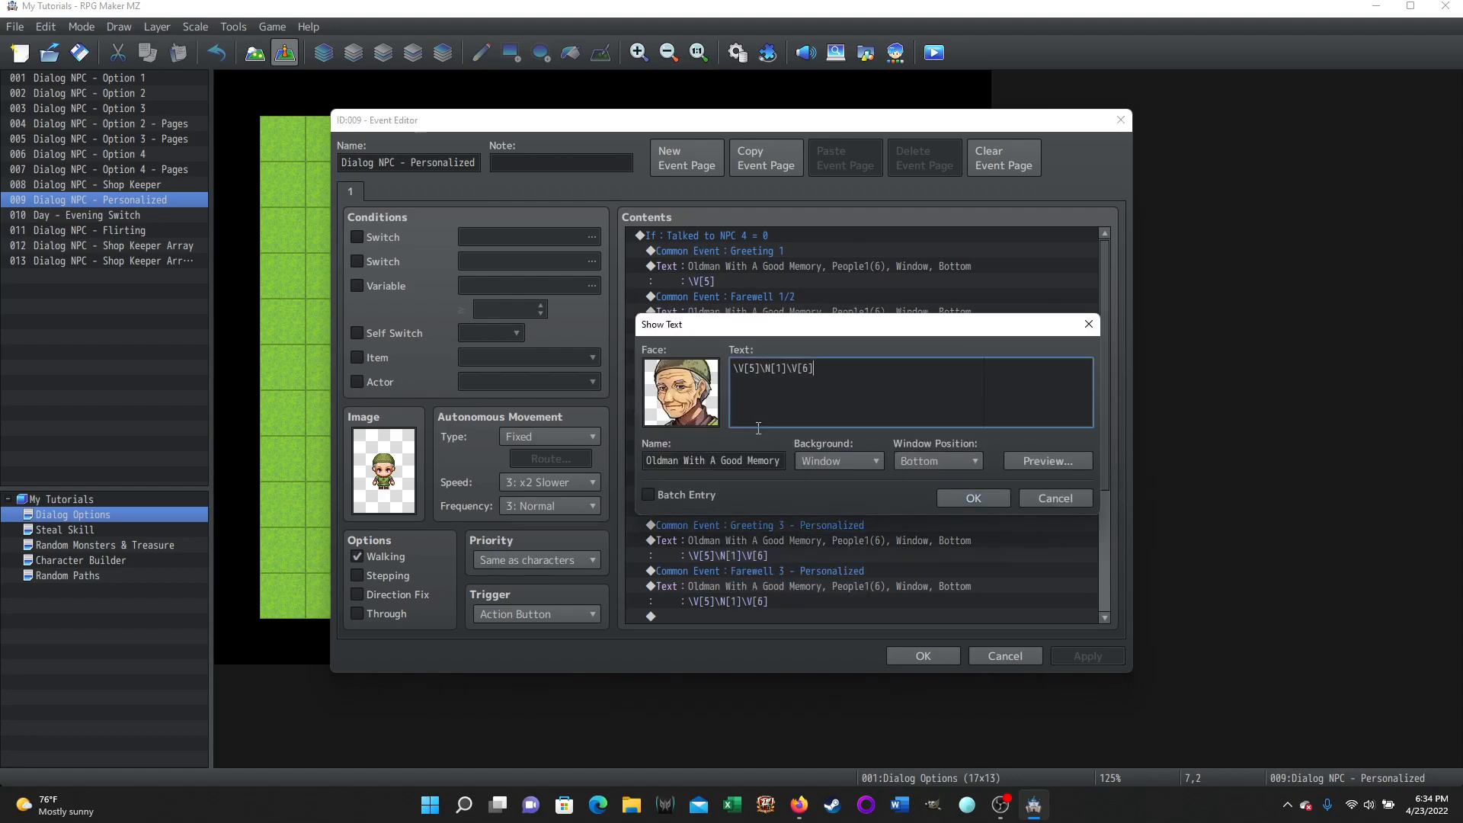
left_click_drag(761, 371, 782, 373)
left_click(782, 421)
left_click(774, 390)
left_click(1047, 500)
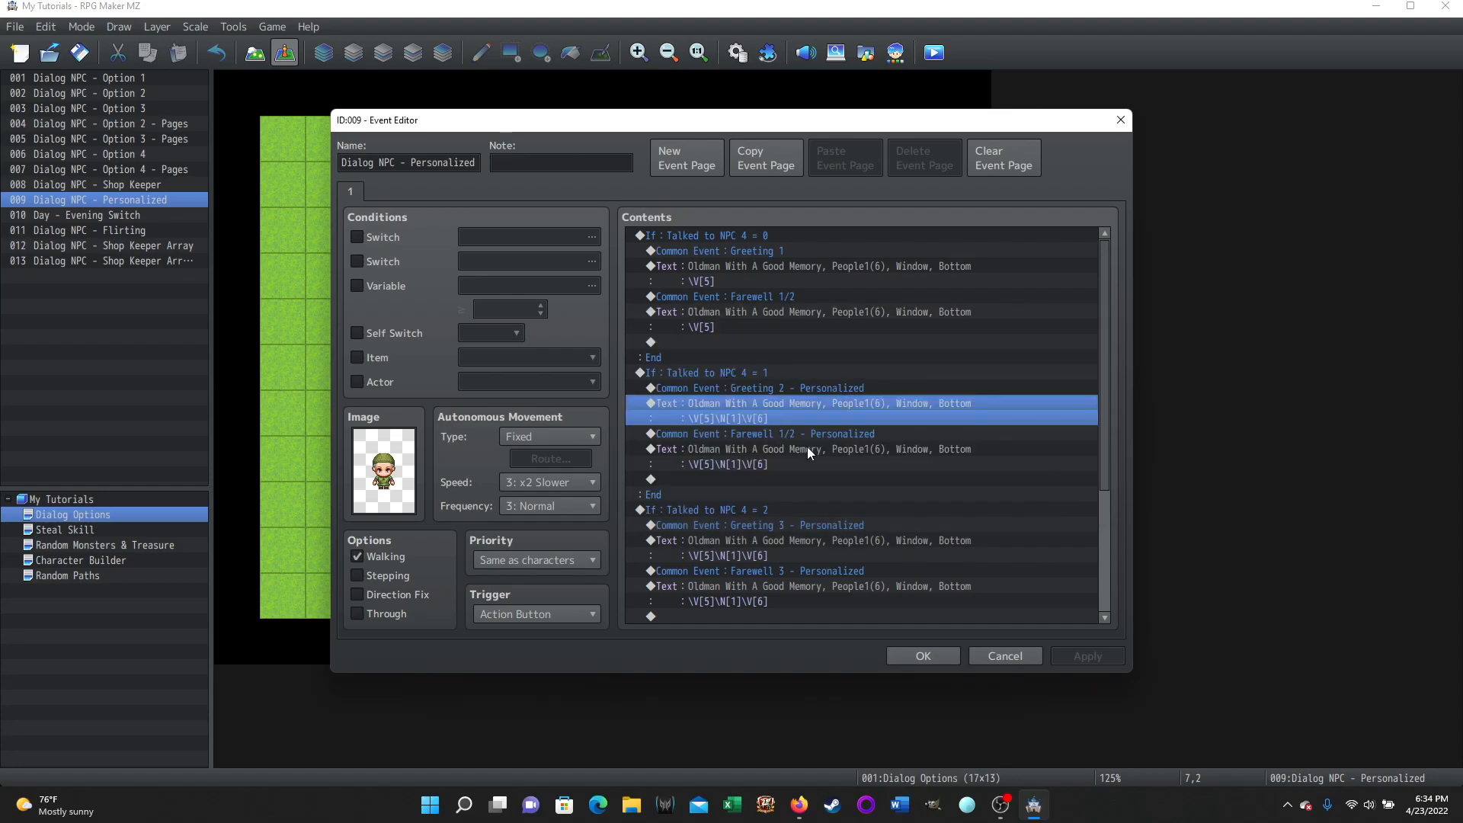
left_click(782, 417)
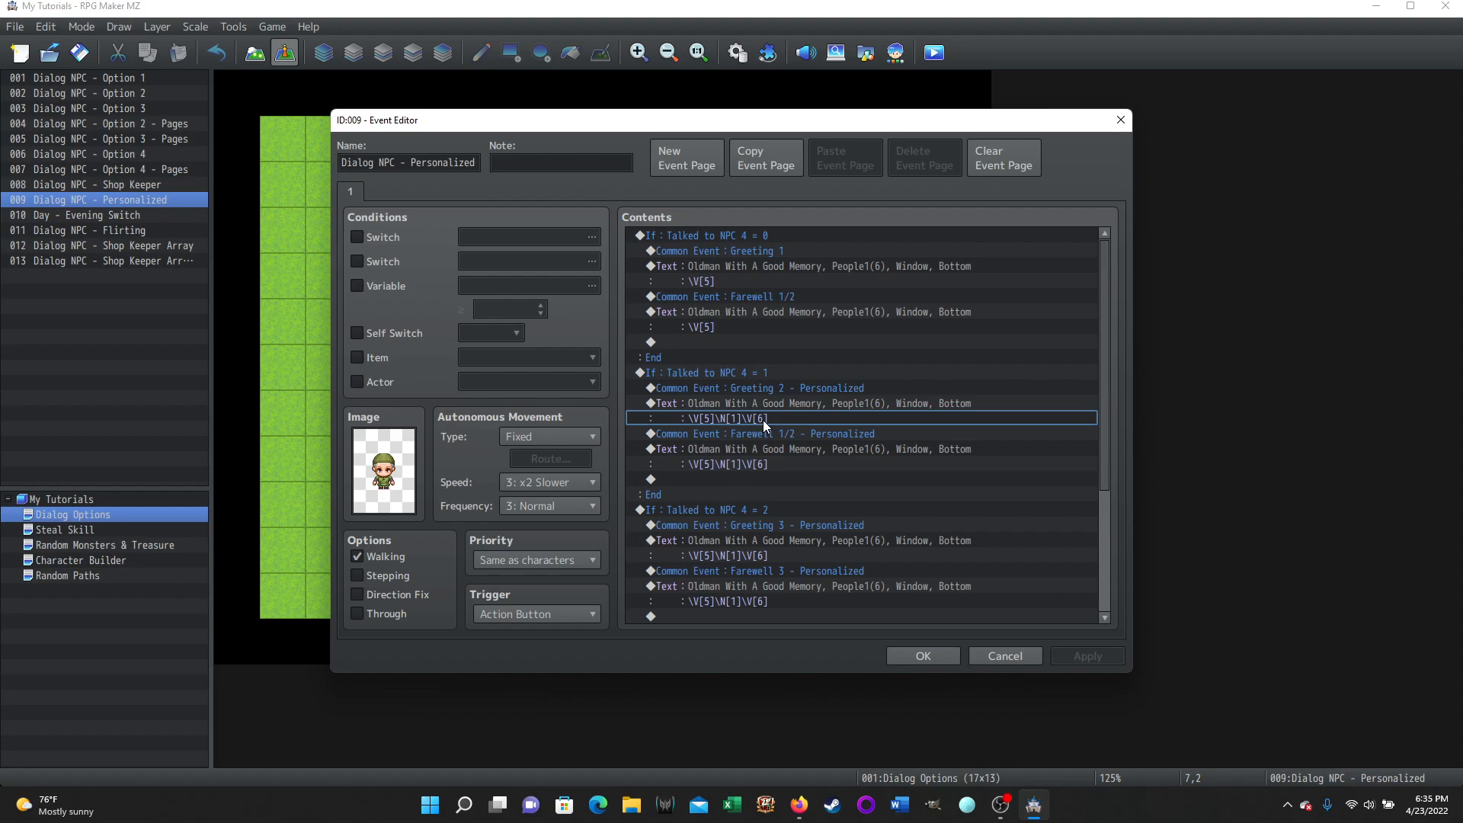
scroll(876, 434, "down", 3)
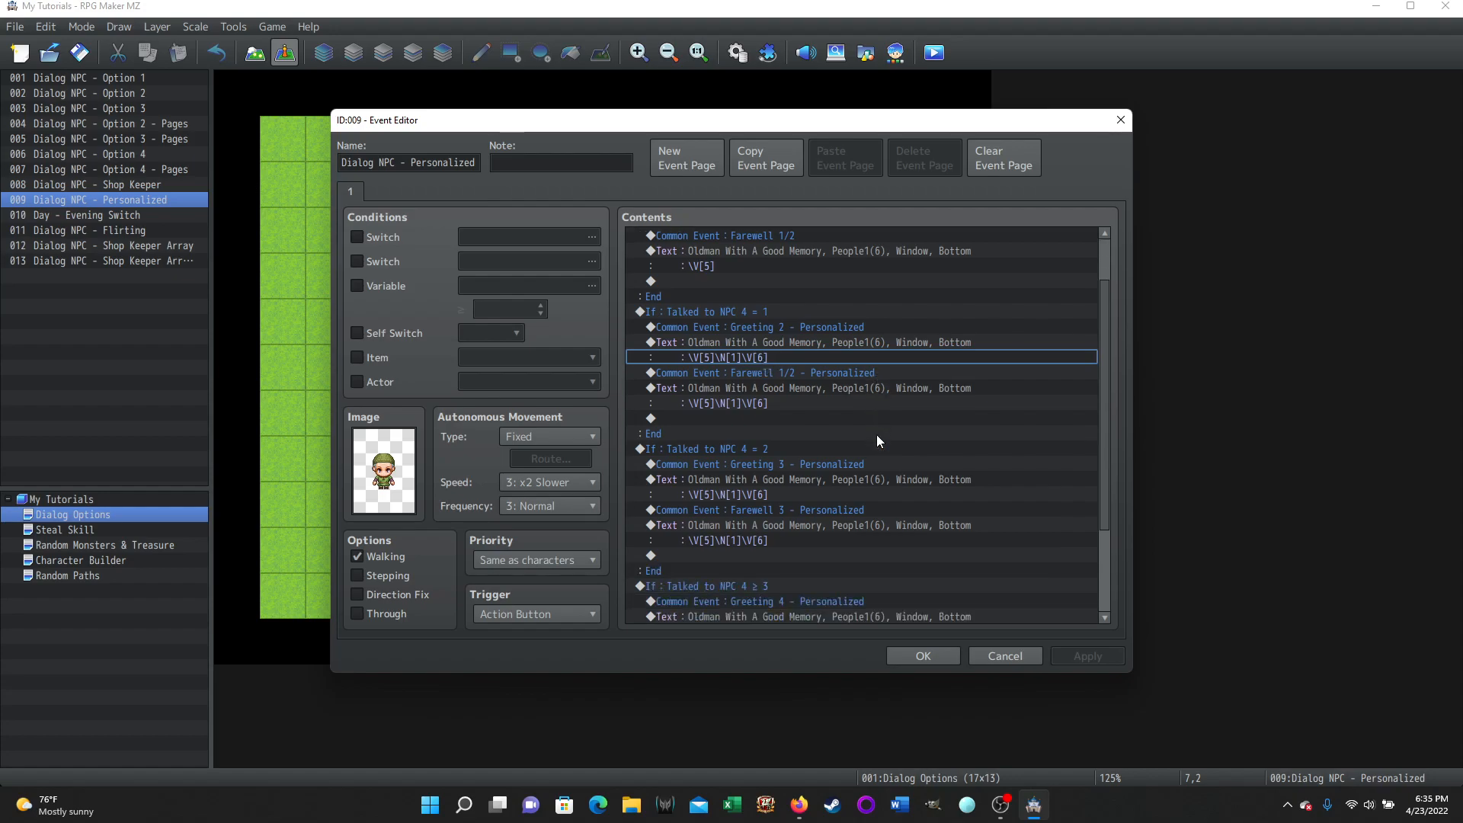
left_click(844, 356)
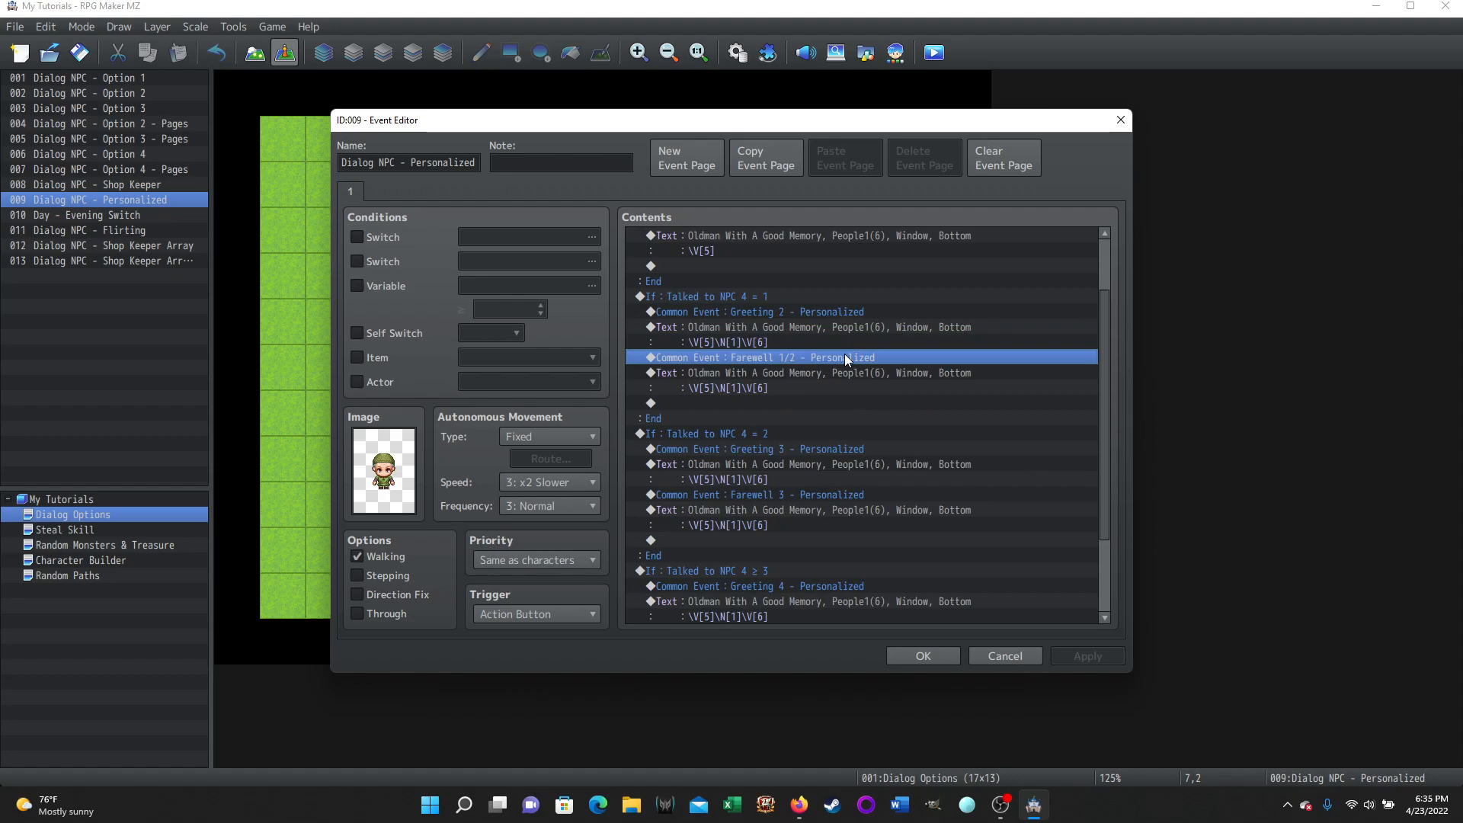
left_click(775, 388)
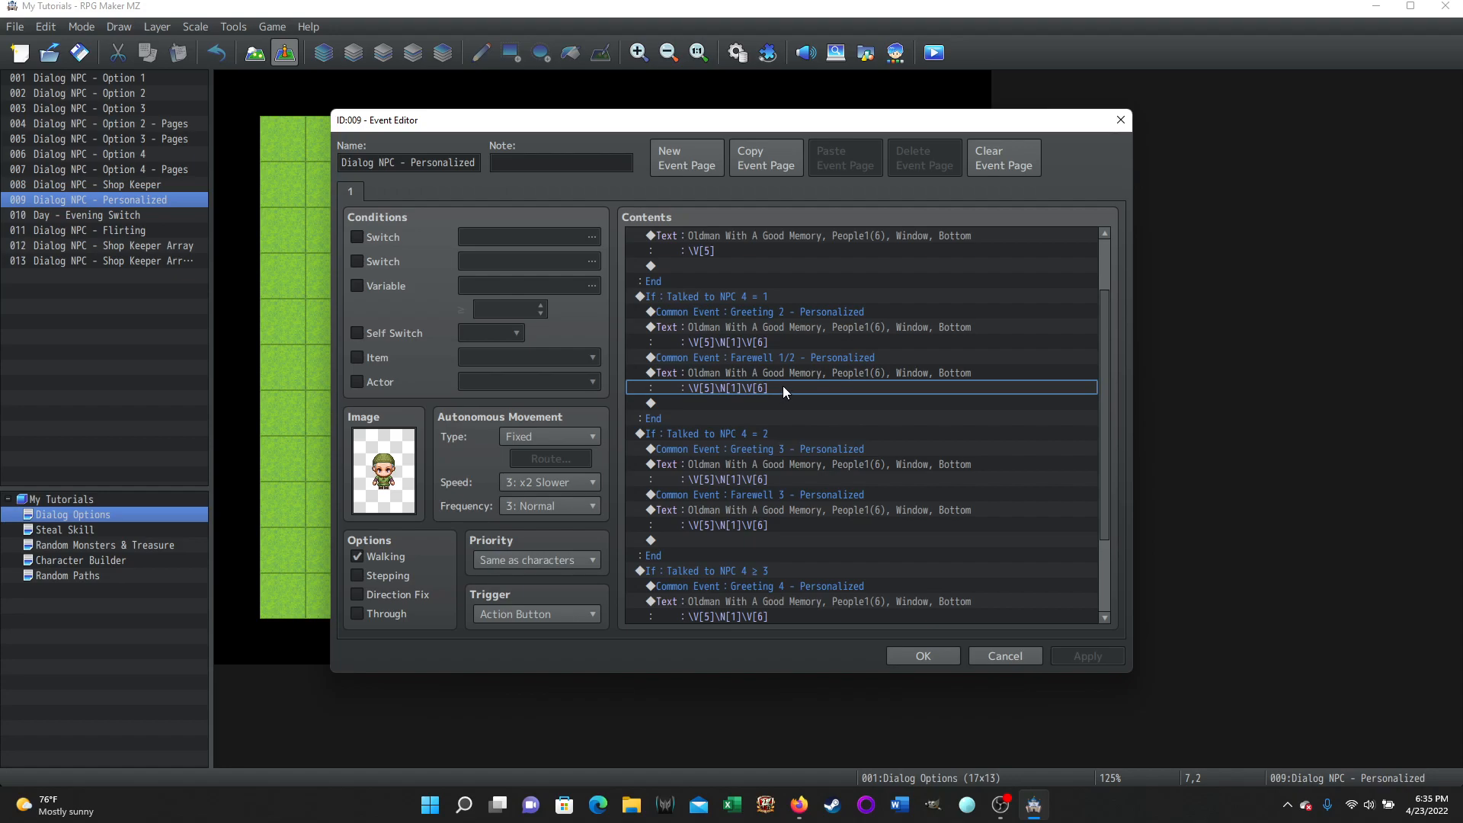
scroll(911, 405, "down", 3)
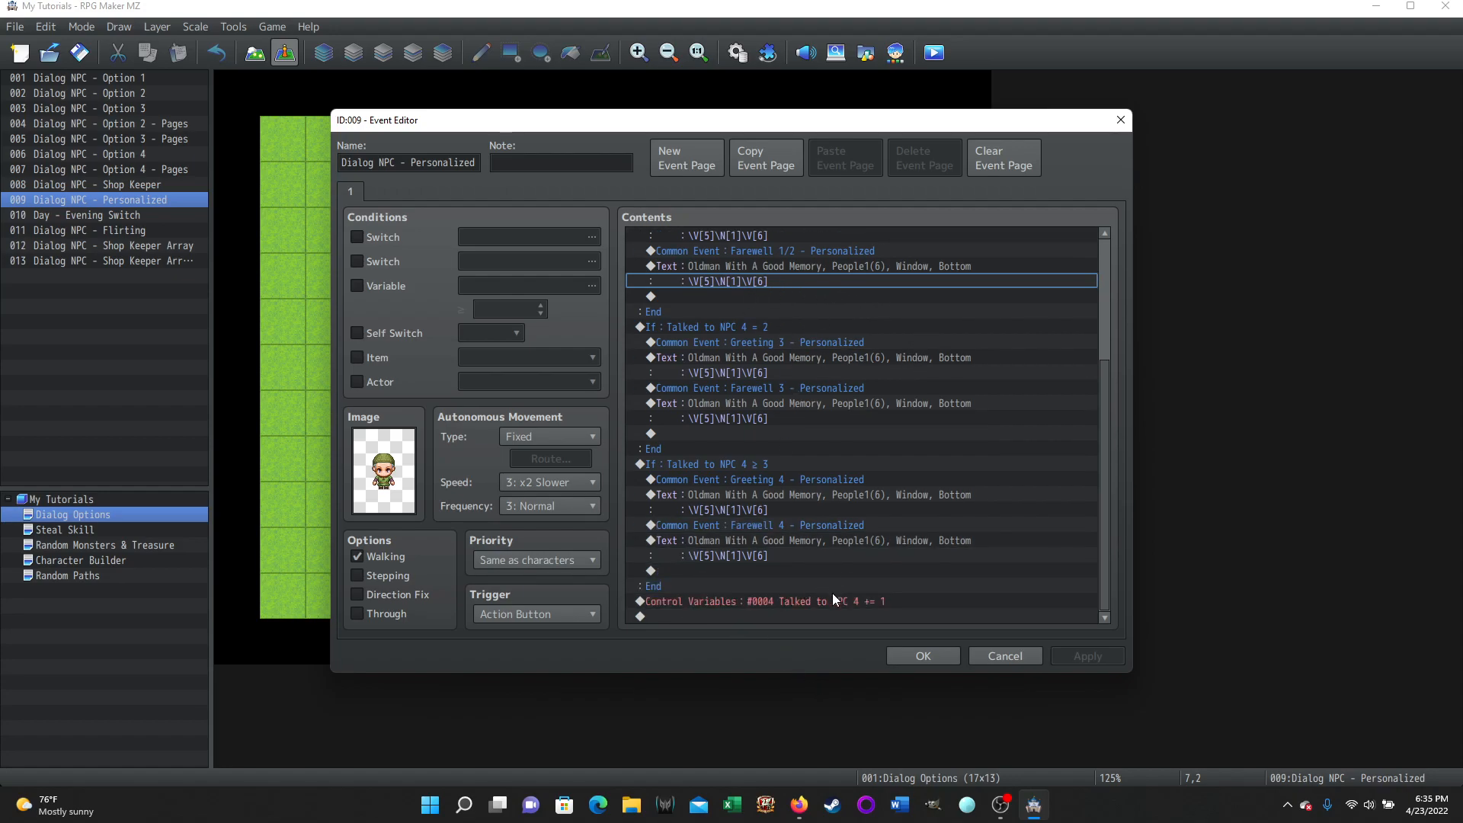
scroll(954, 384, "up", 3)
scroll(954, 384, "down", 3)
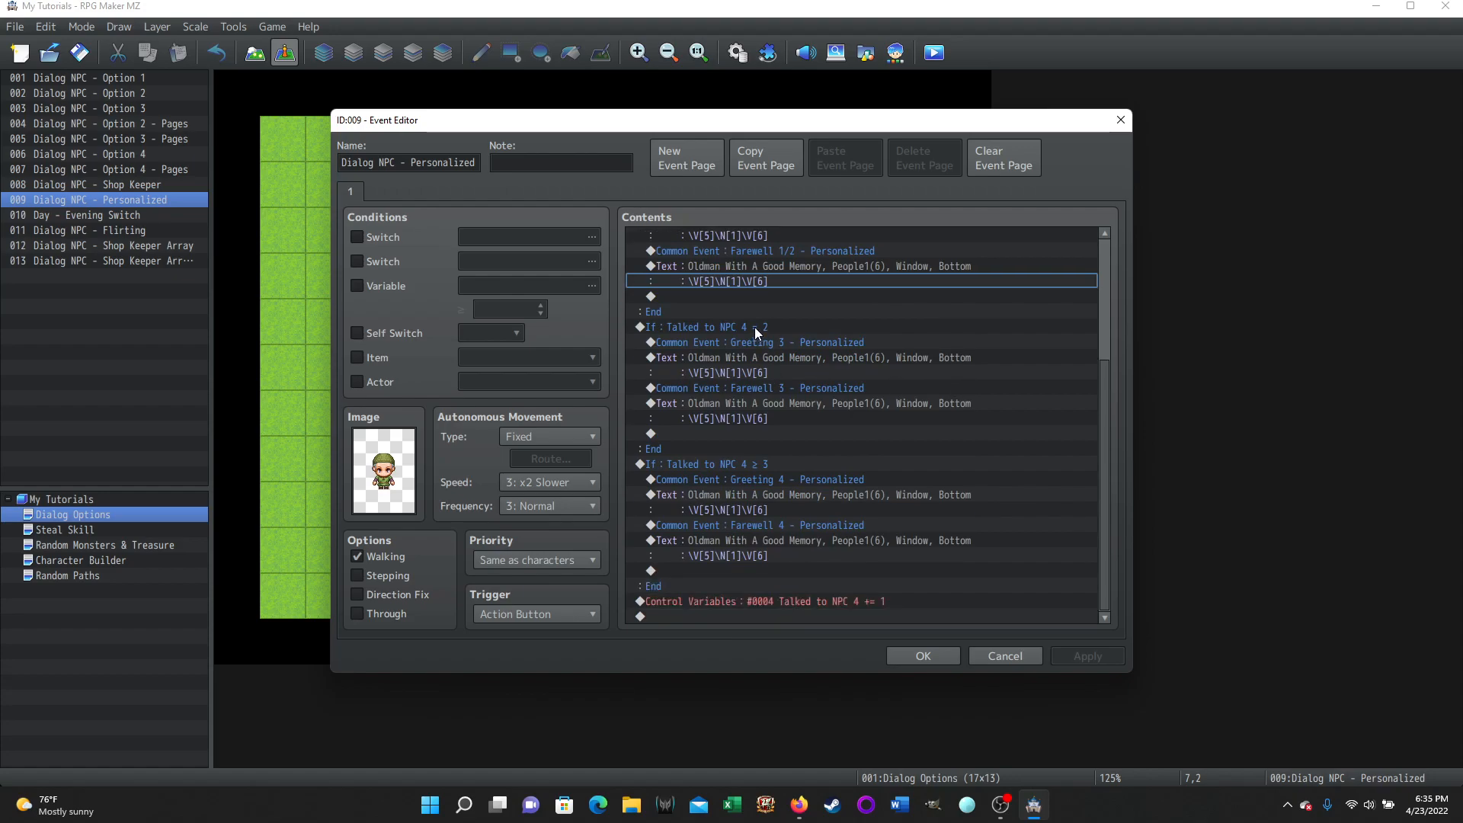
left_click(755, 327)
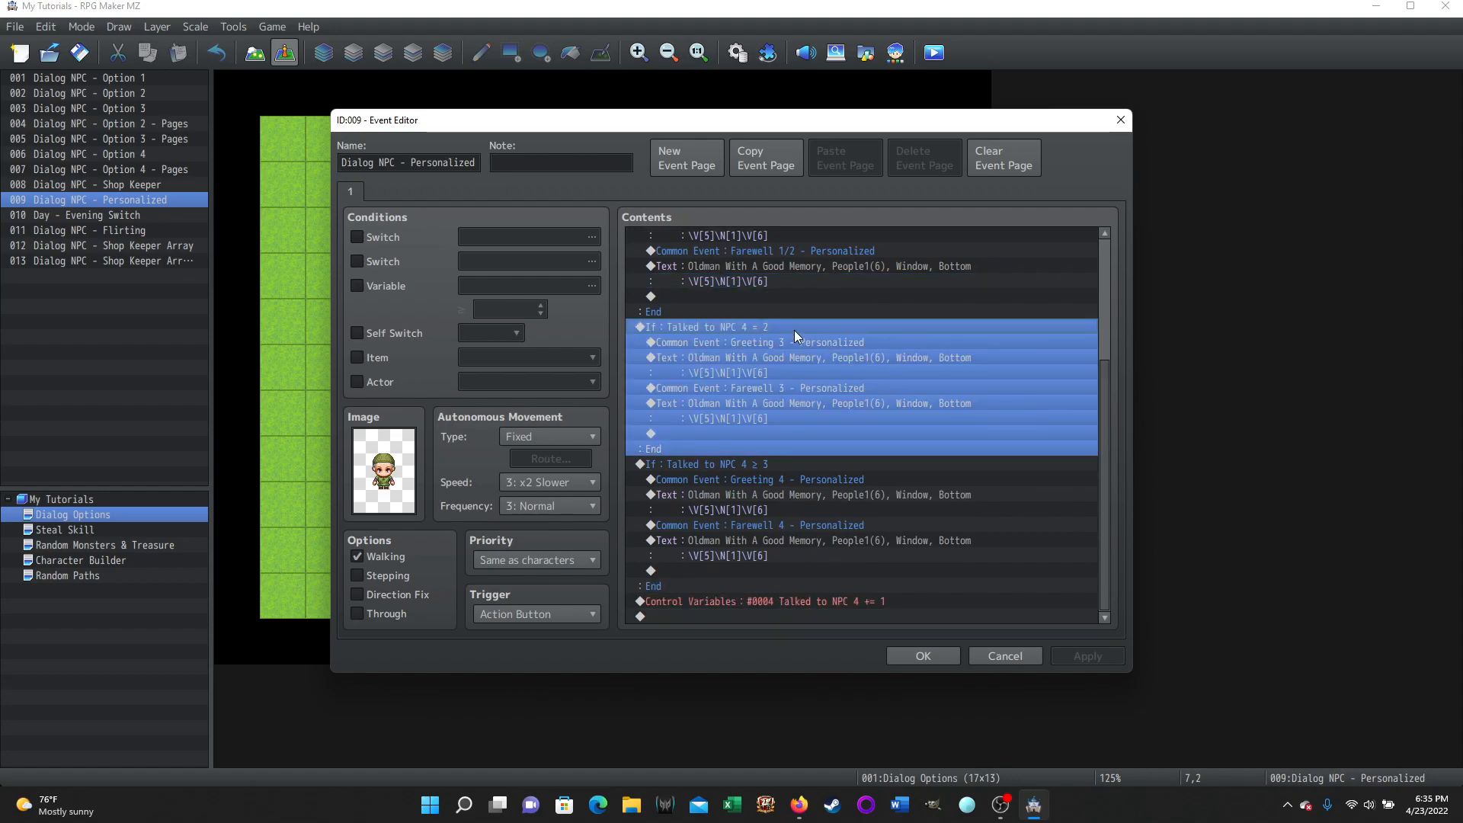
left_click(773, 340)
left_click(768, 389)
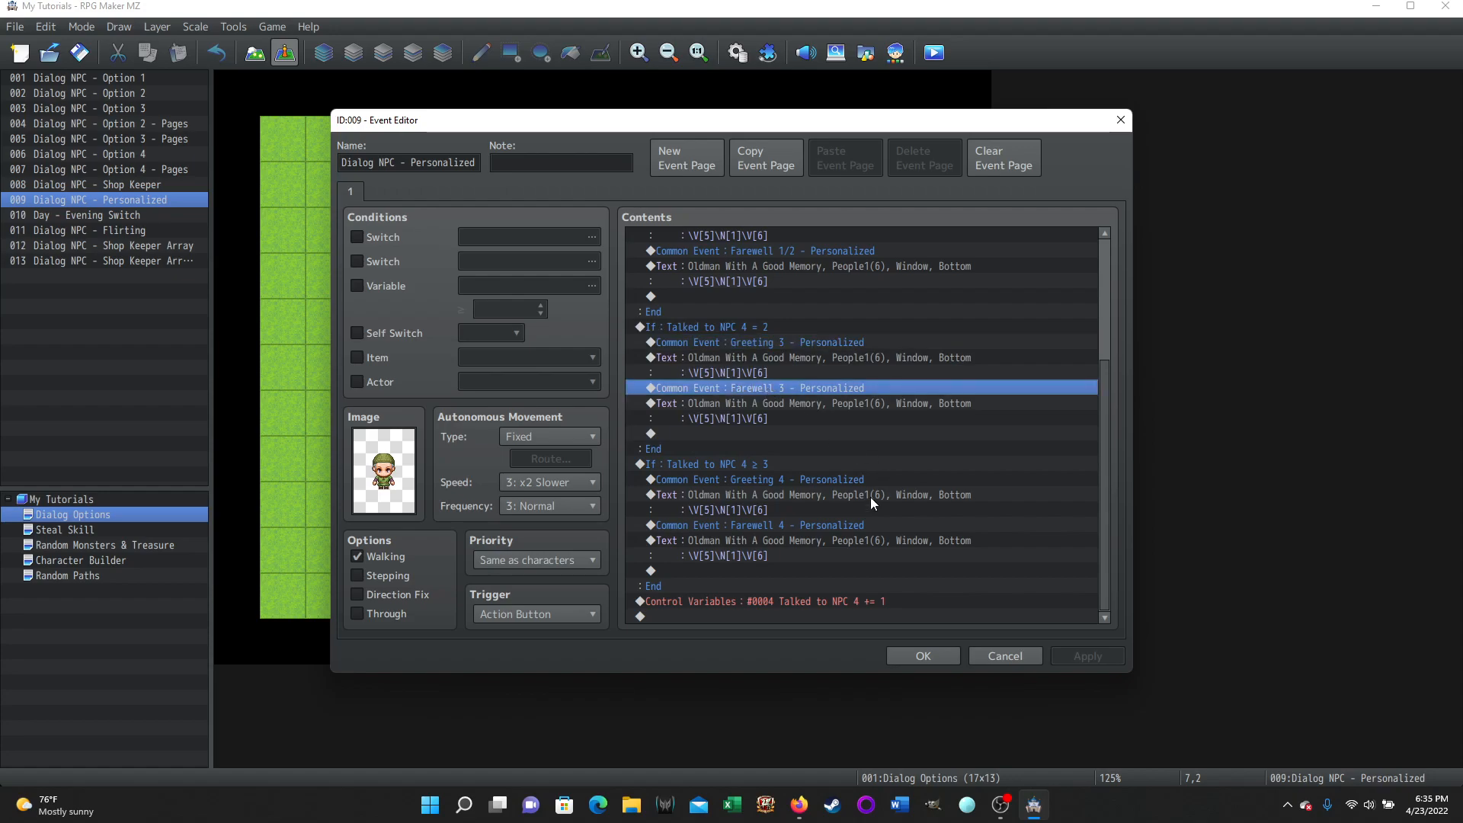
left_click(777, 480)
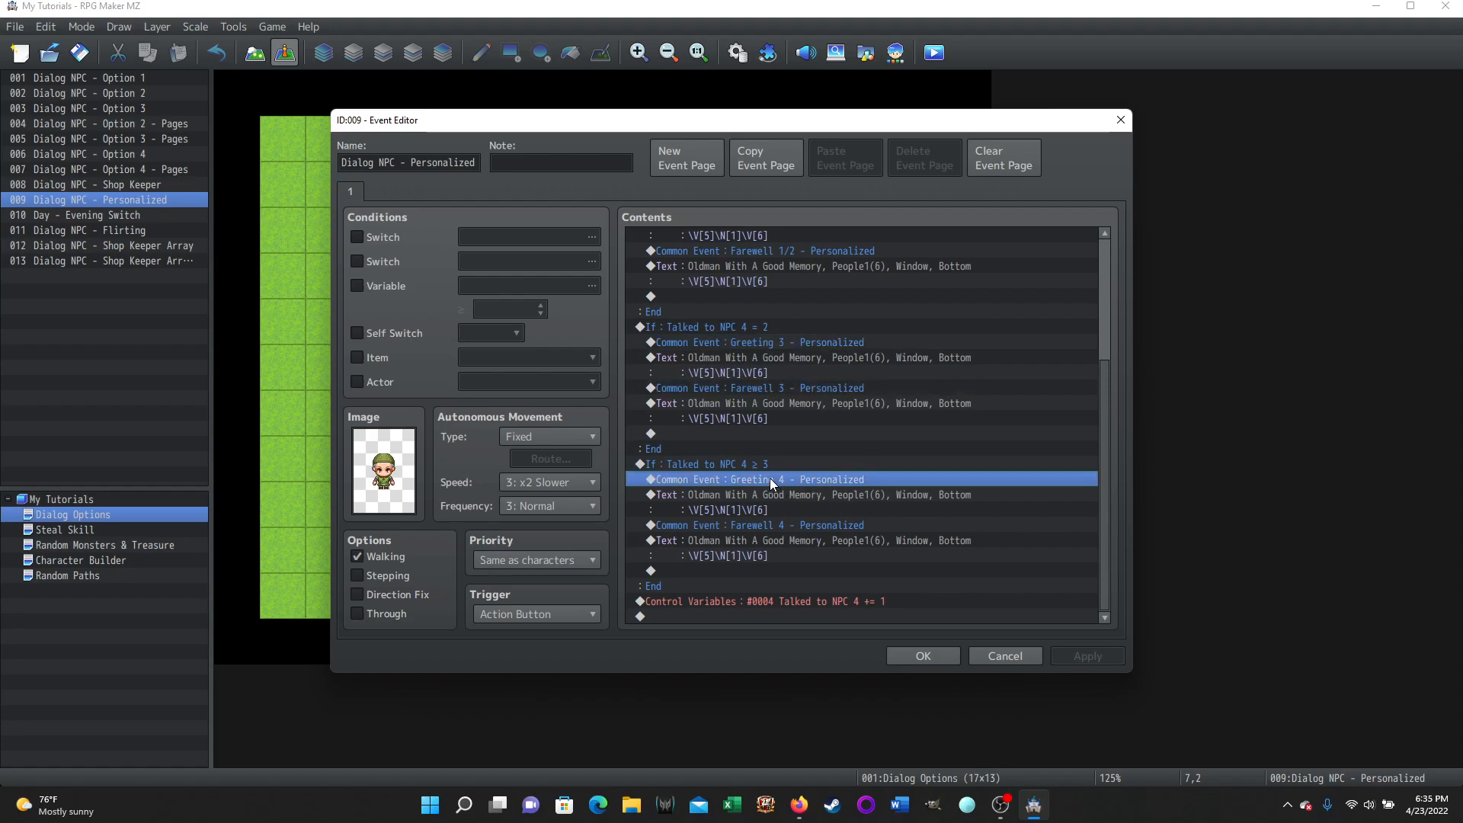
left_click(778, 526)
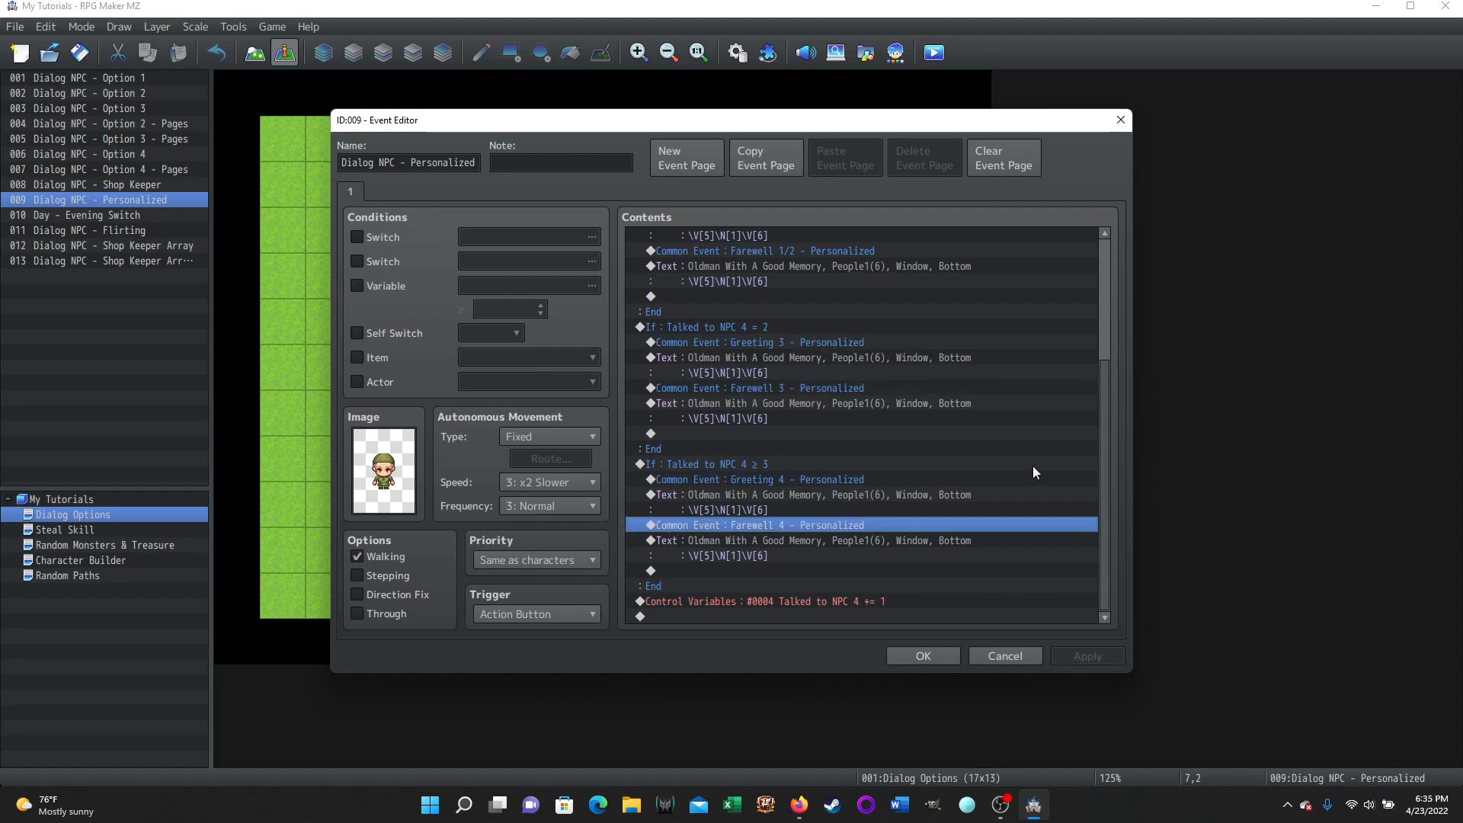
left_click(772, 464)
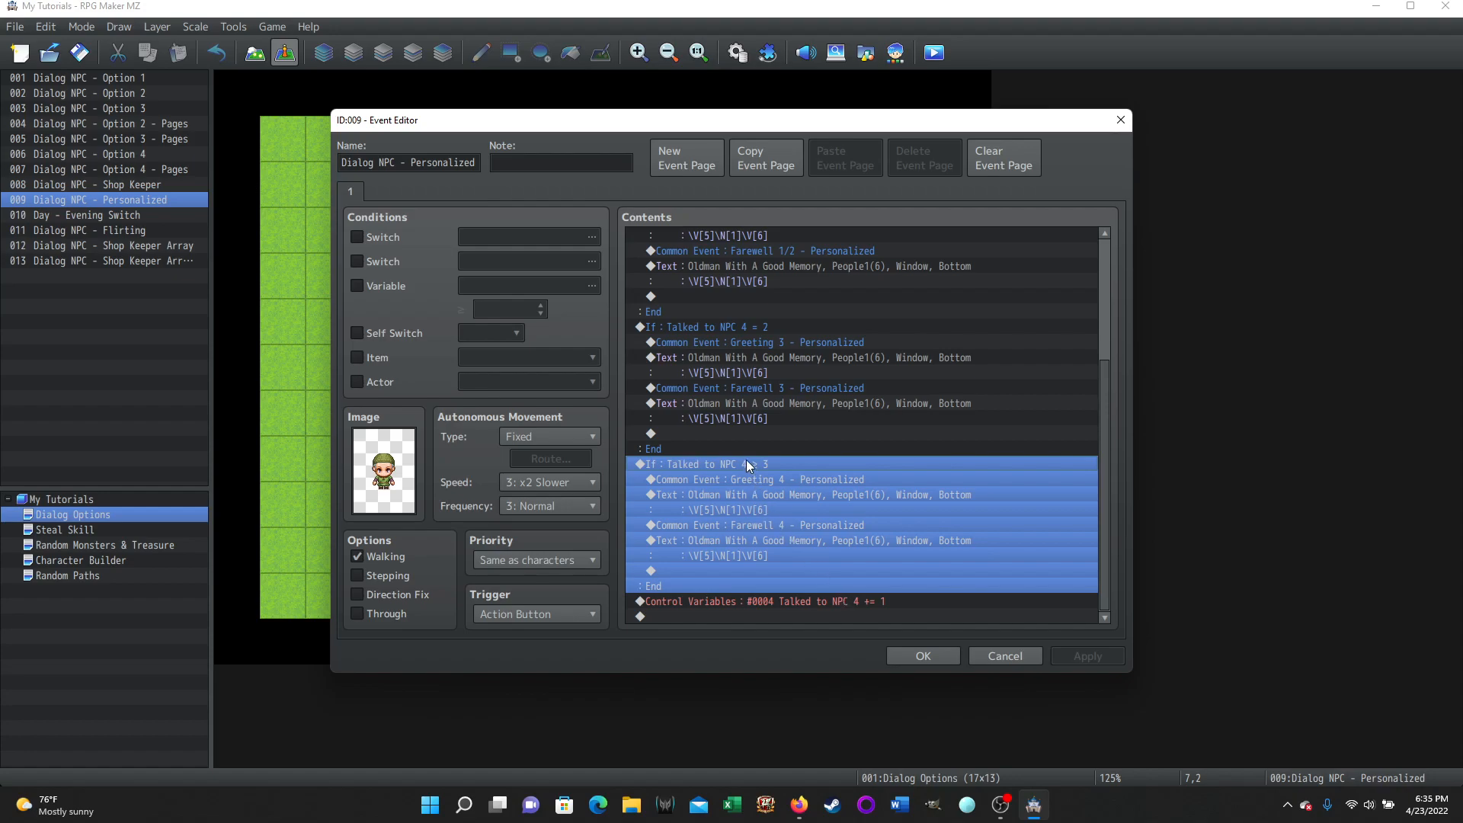
left_click(776, 480)
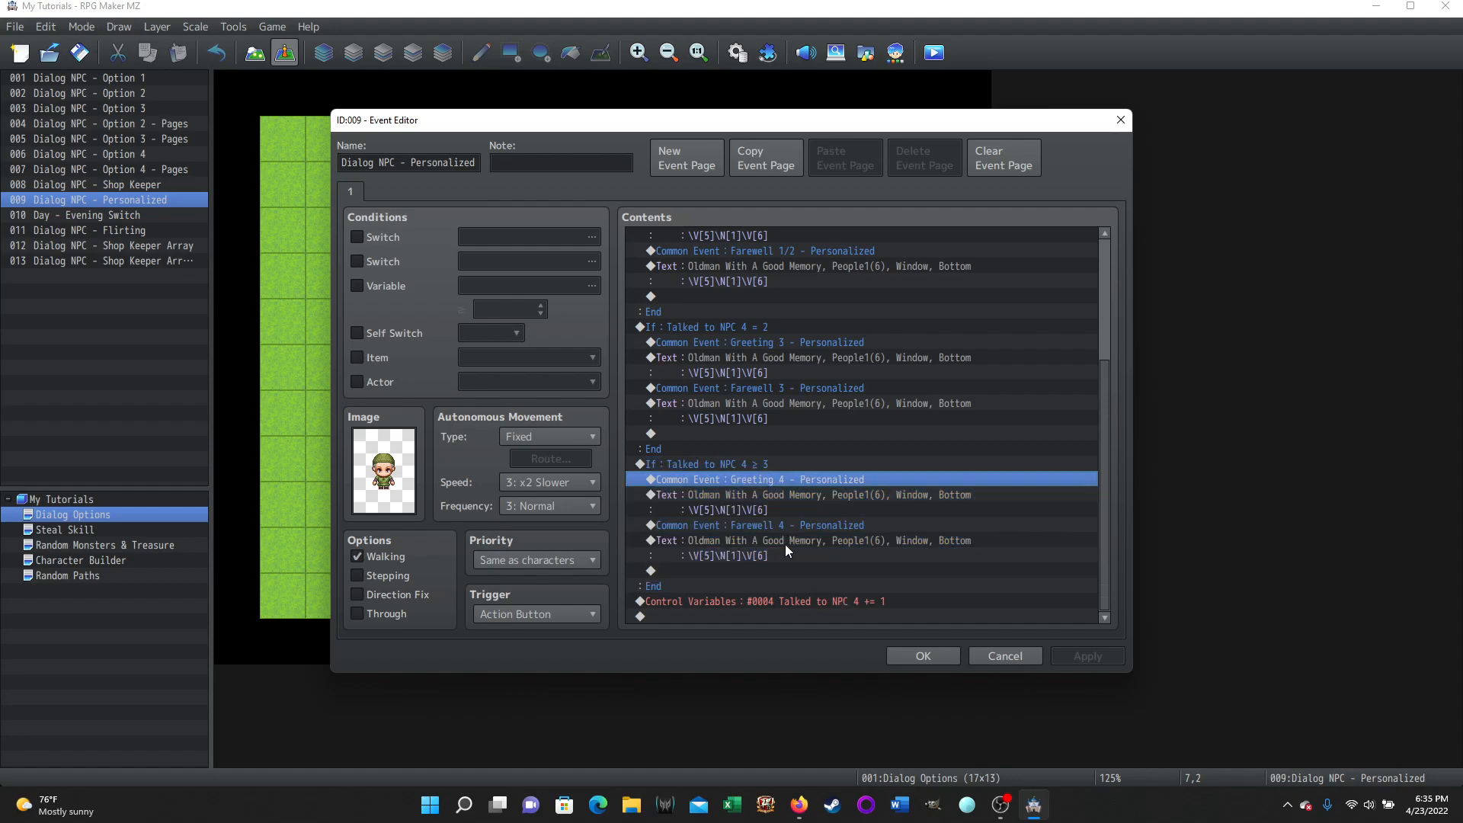
left_click(778, 525)
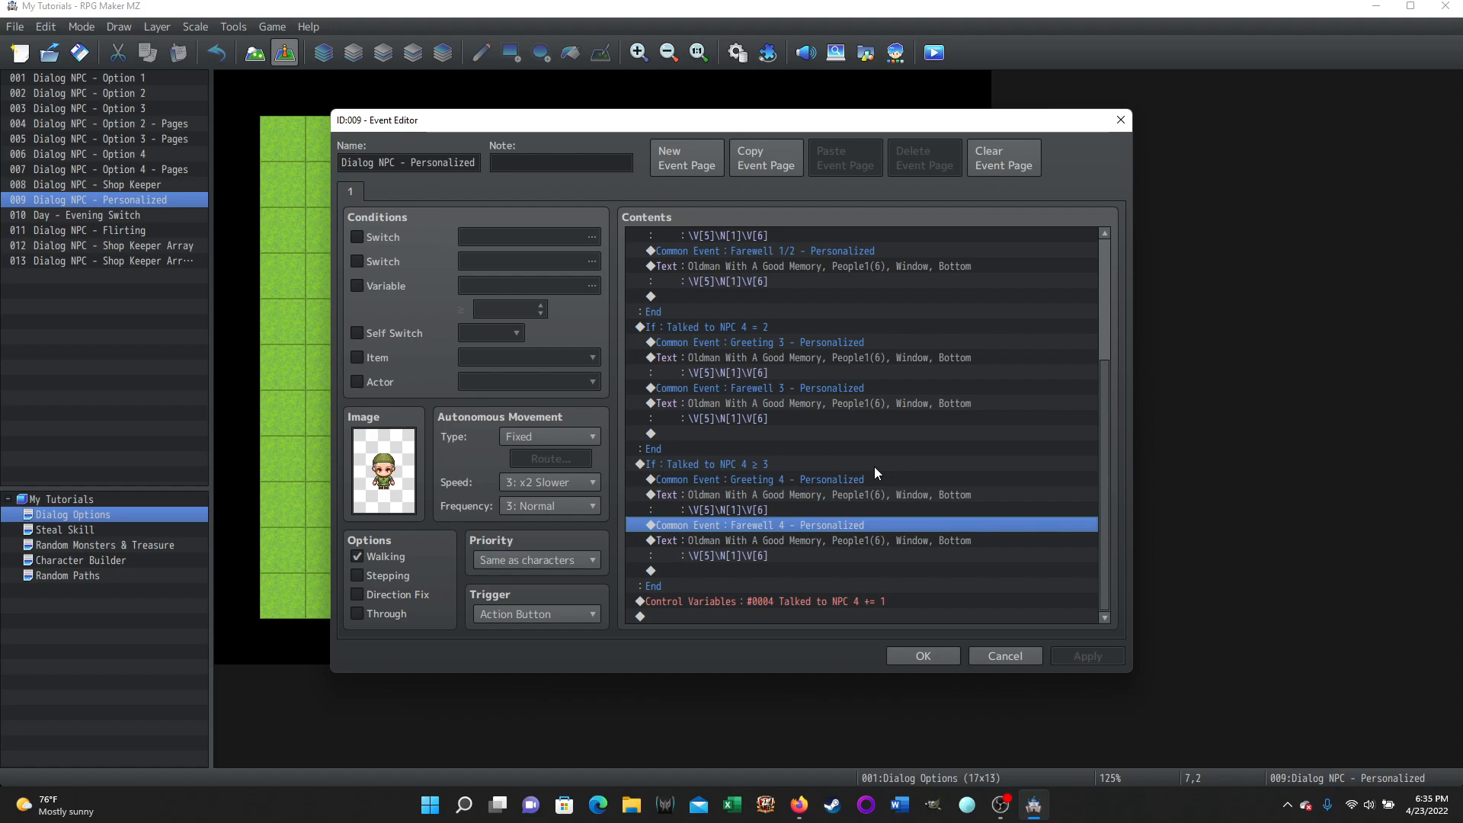
scroll(827, 458, "up", 4)
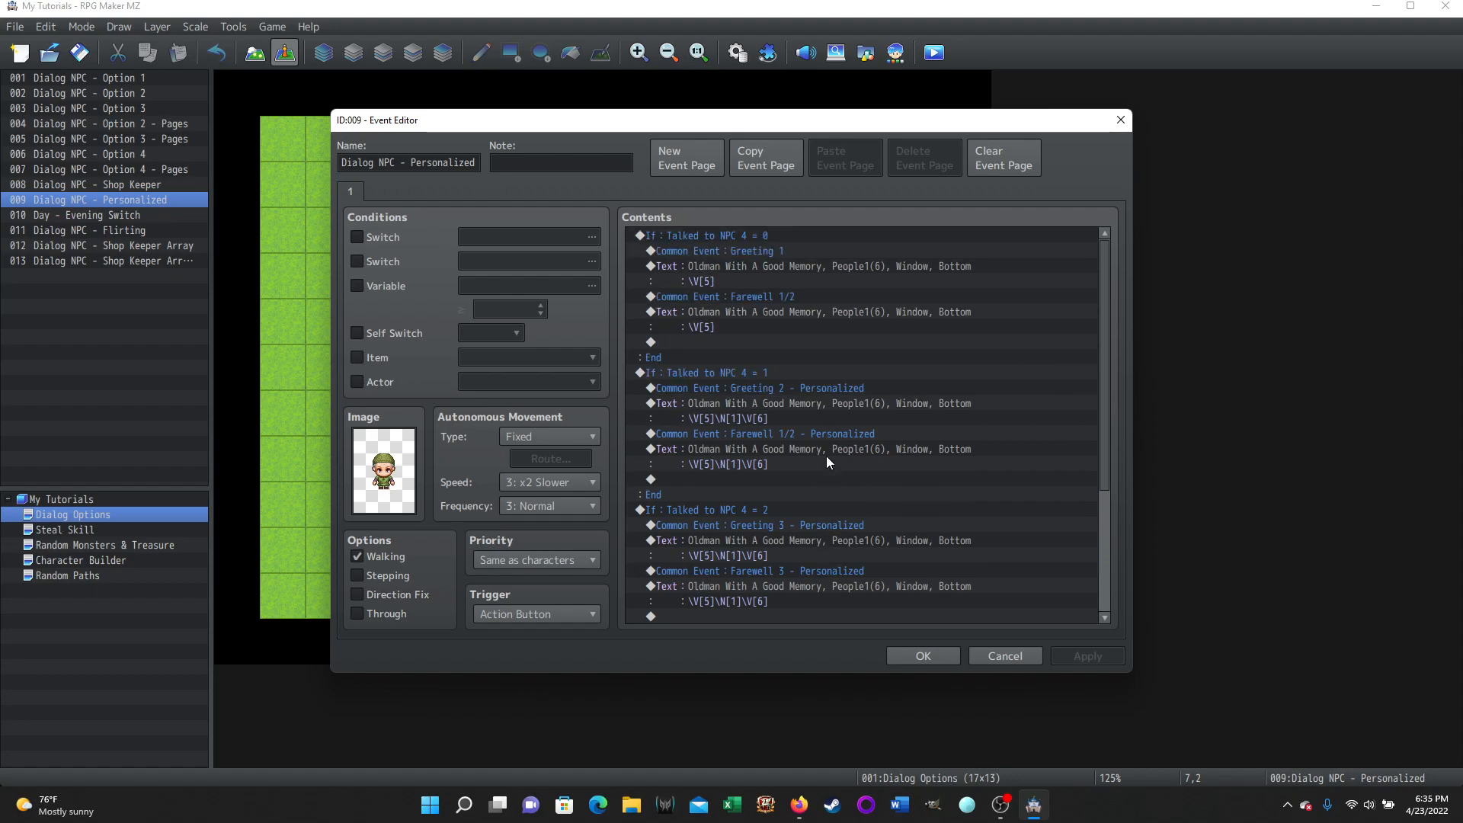
left_click(728, 419)
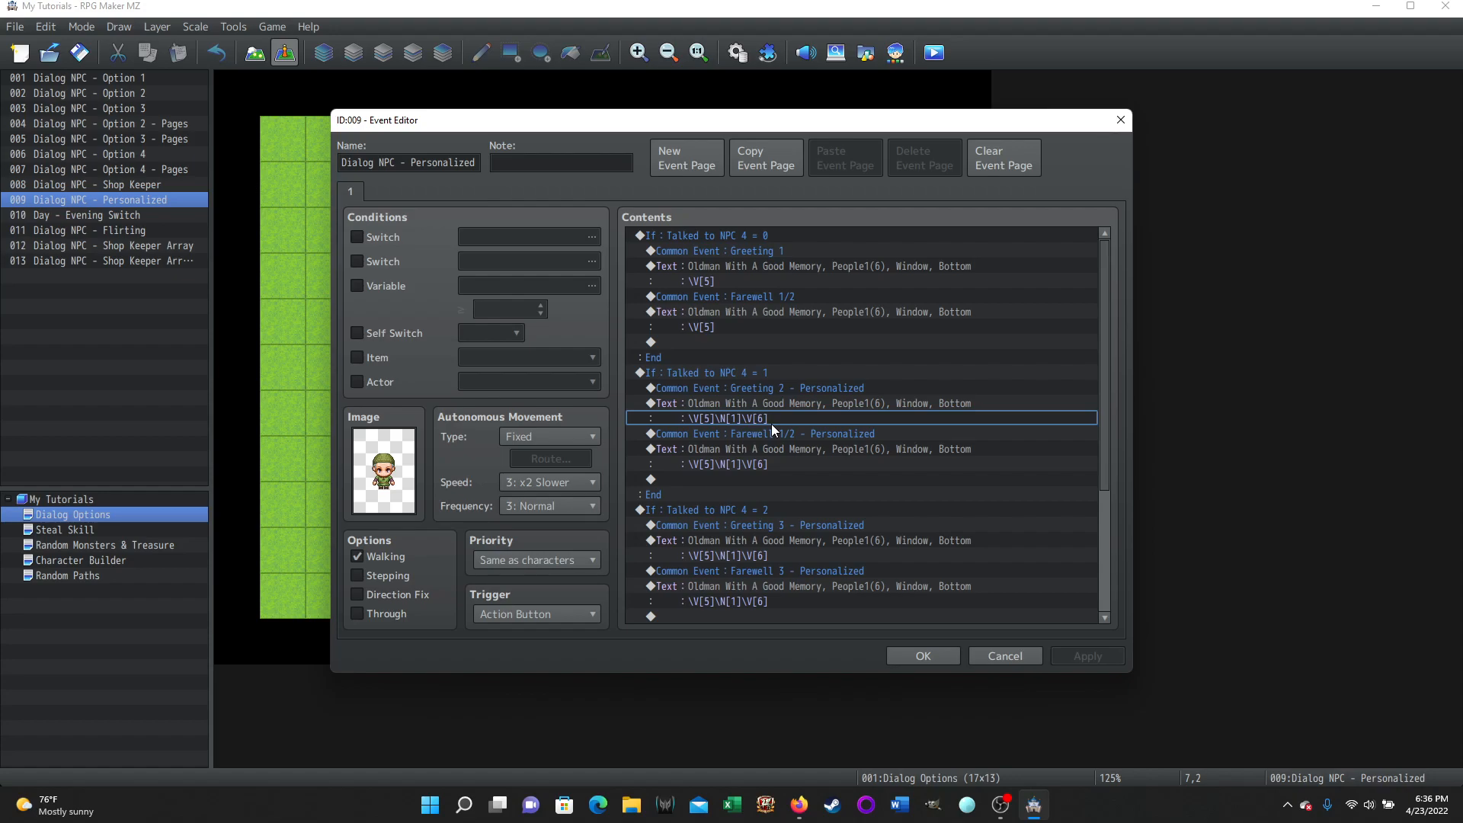
Cancel the NPC event, then browse common events 0036–0040 in the Database's Common Events list
left_click(1002, 660)
left_click(736, 44)
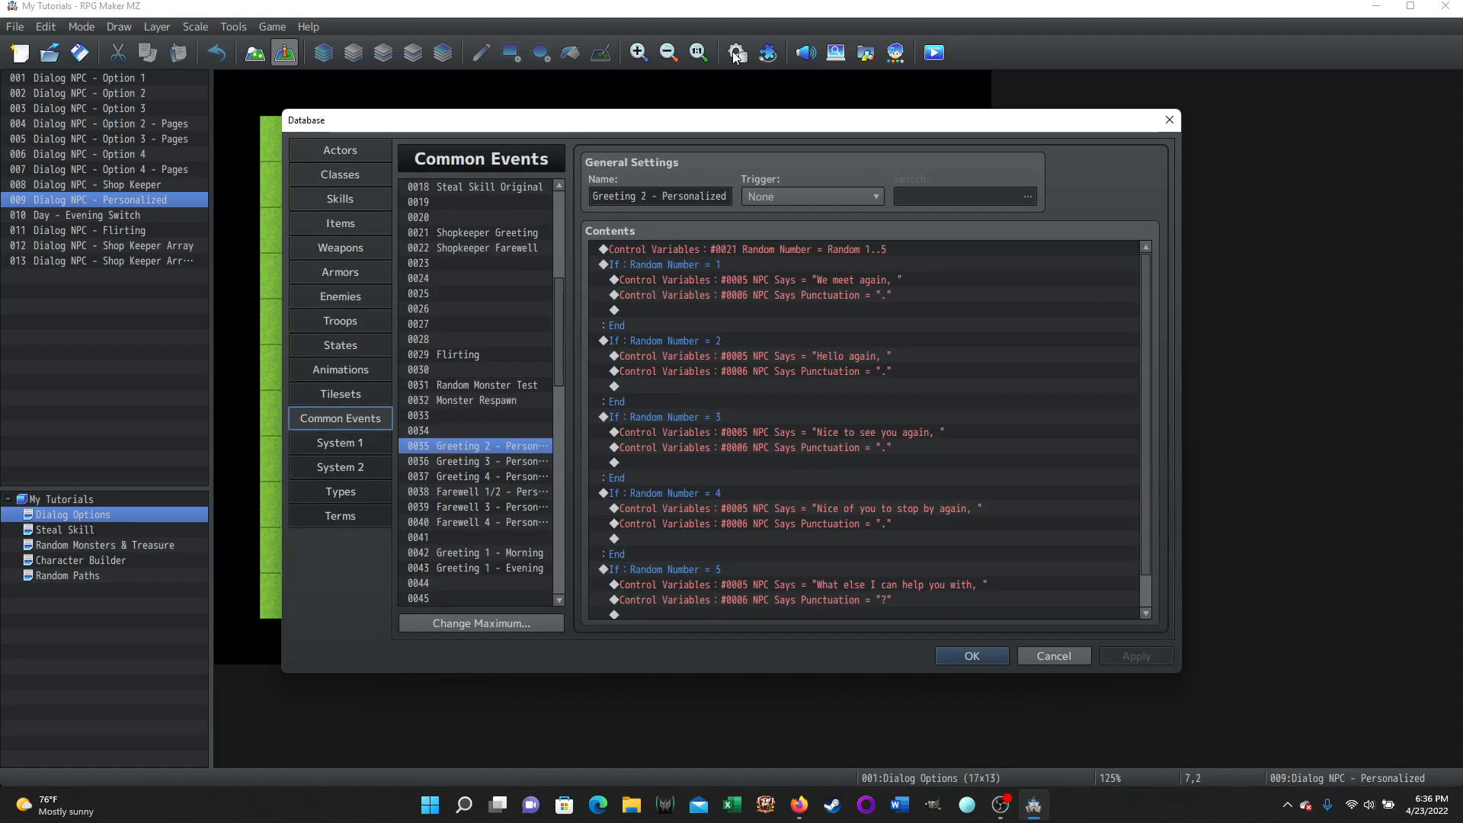
left_click(491, 461)
left_click(491, 477)
left_click(489, 491)
left_click(491, 506)
left_click(491, 521)
Inspect common event 0035 Greeting 2 - Personalized: its Random 1..5 roll, Random = 1 branch, and We meet again text
left_click(496, 445)
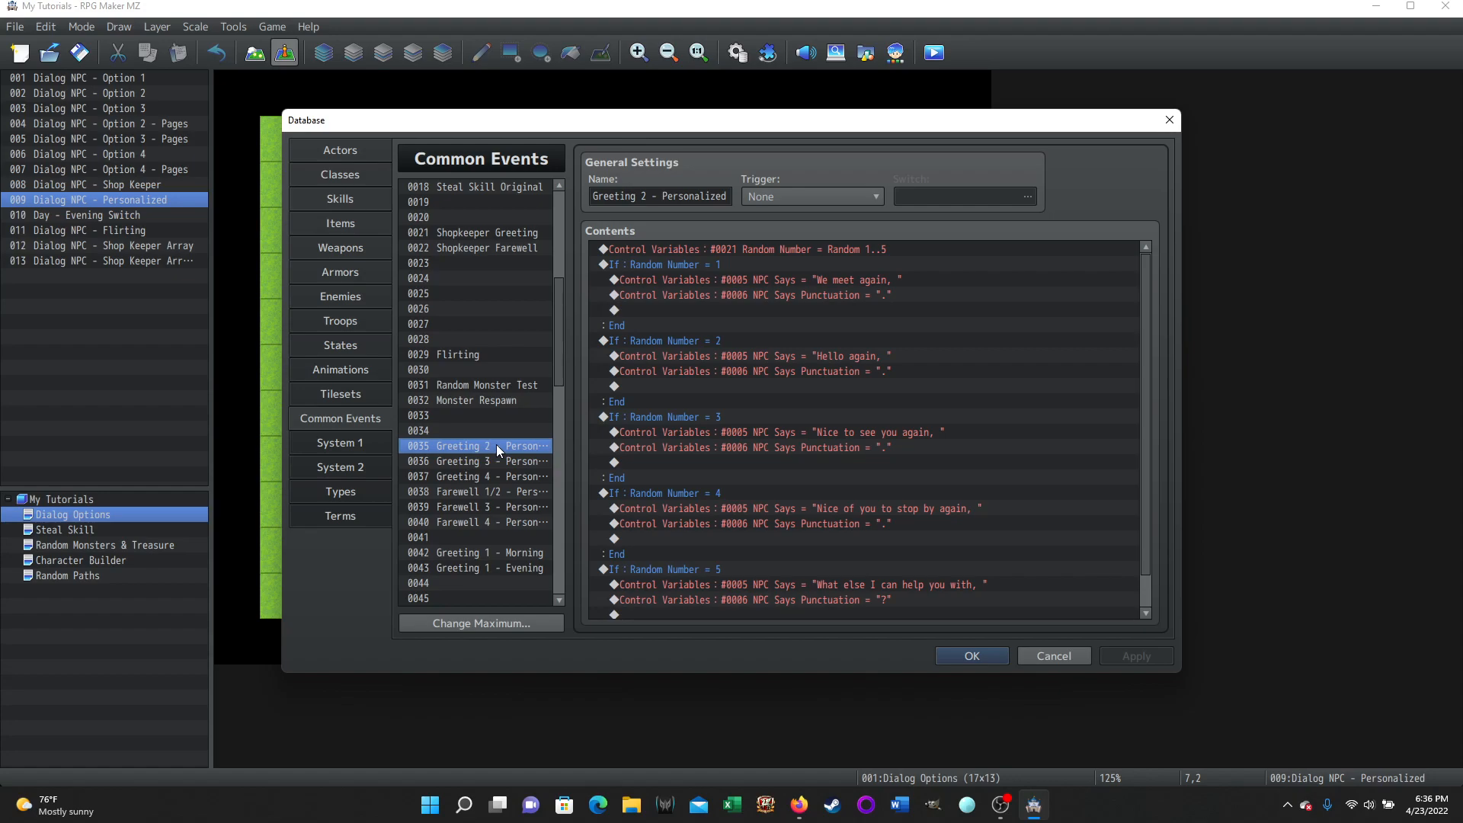
left_click(785, 250)
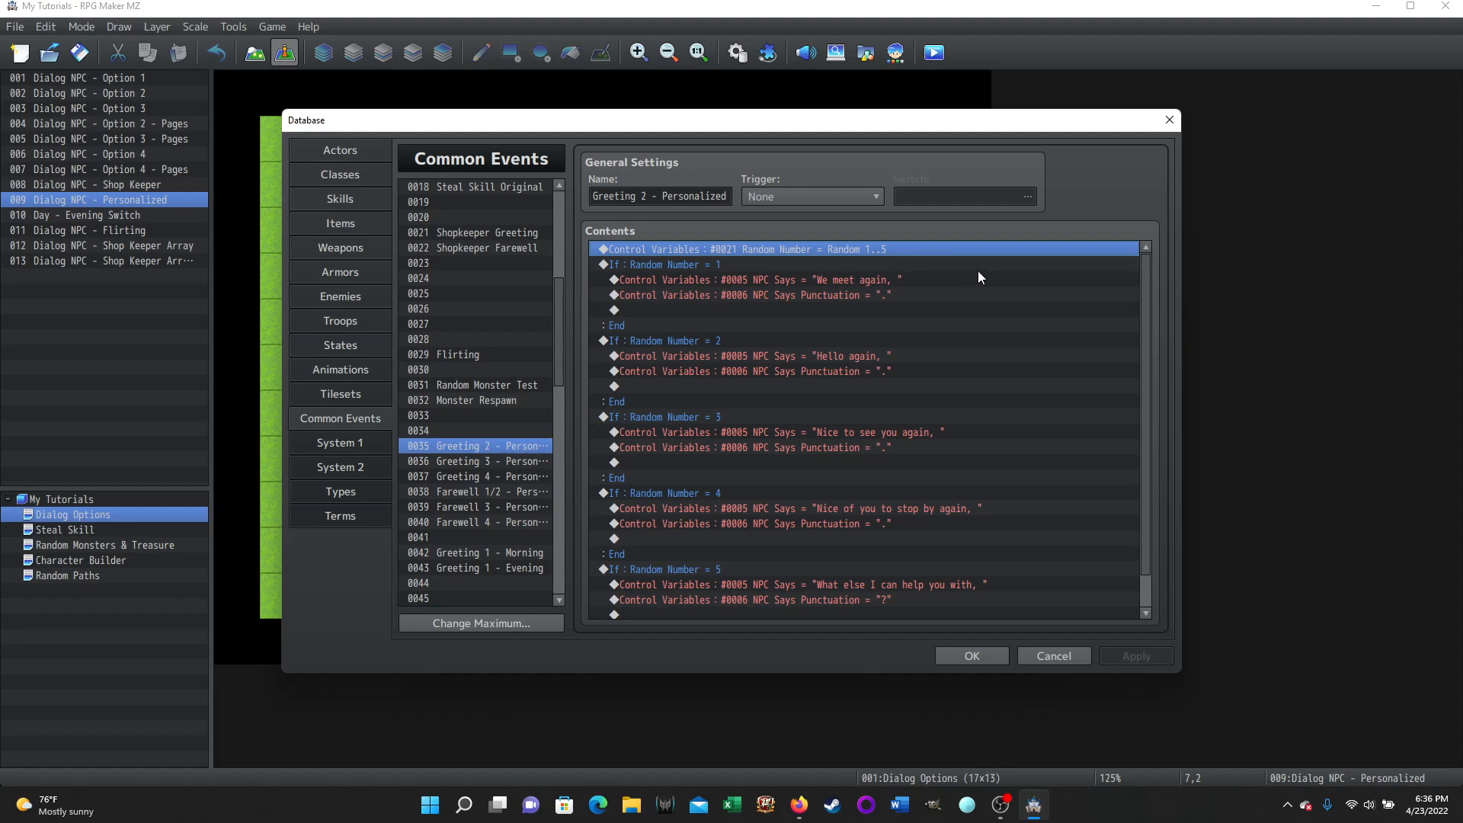
left_click(702, 264)
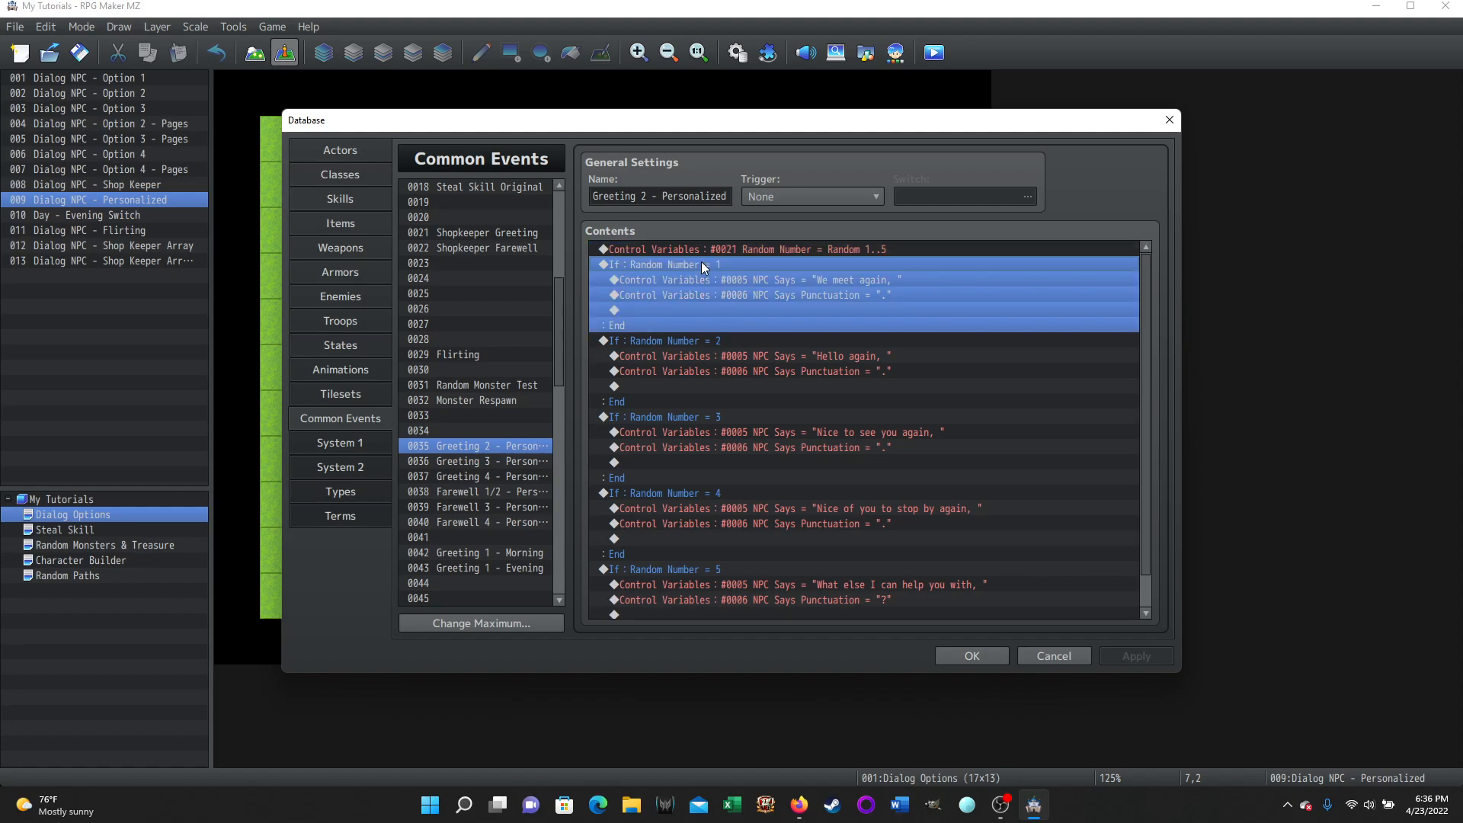
left_click(765, 280)
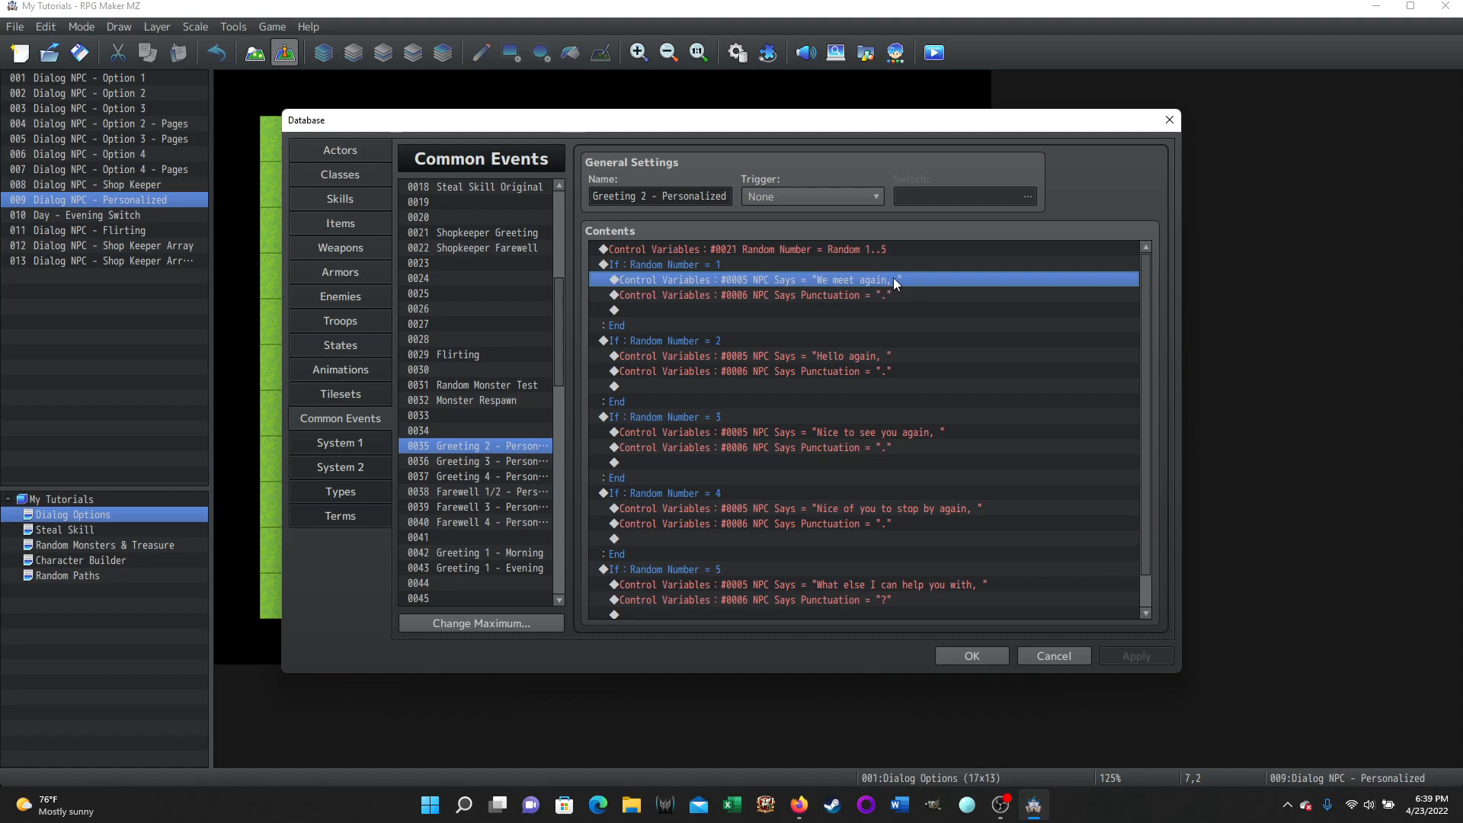
Close the Database and reopen the Dialog NPC - Personalized event, scrolling down its command list
left_click(1048, 657)
double_click(555, 190)
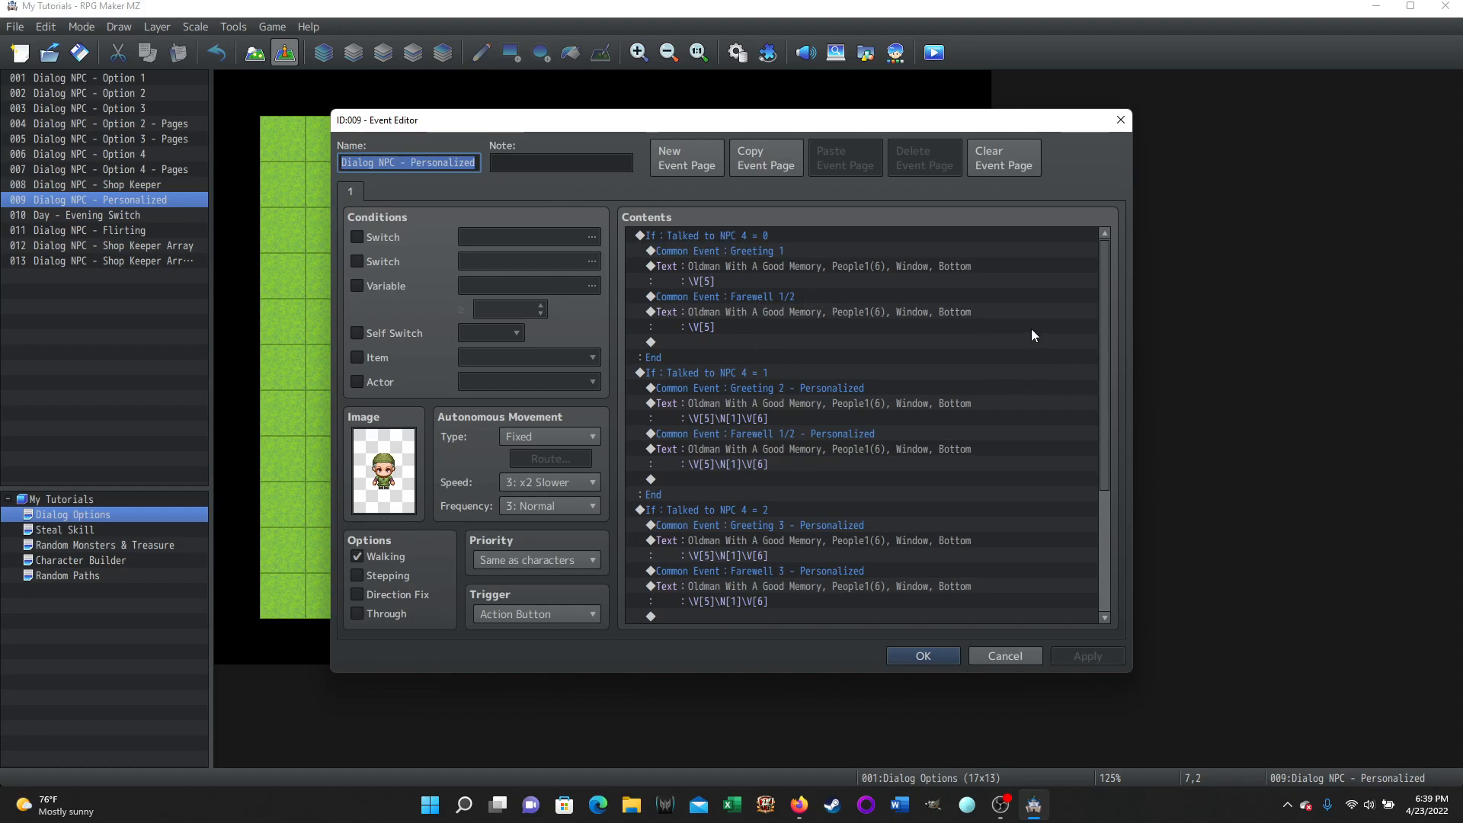
scroll(1026, 343, "down", 1)
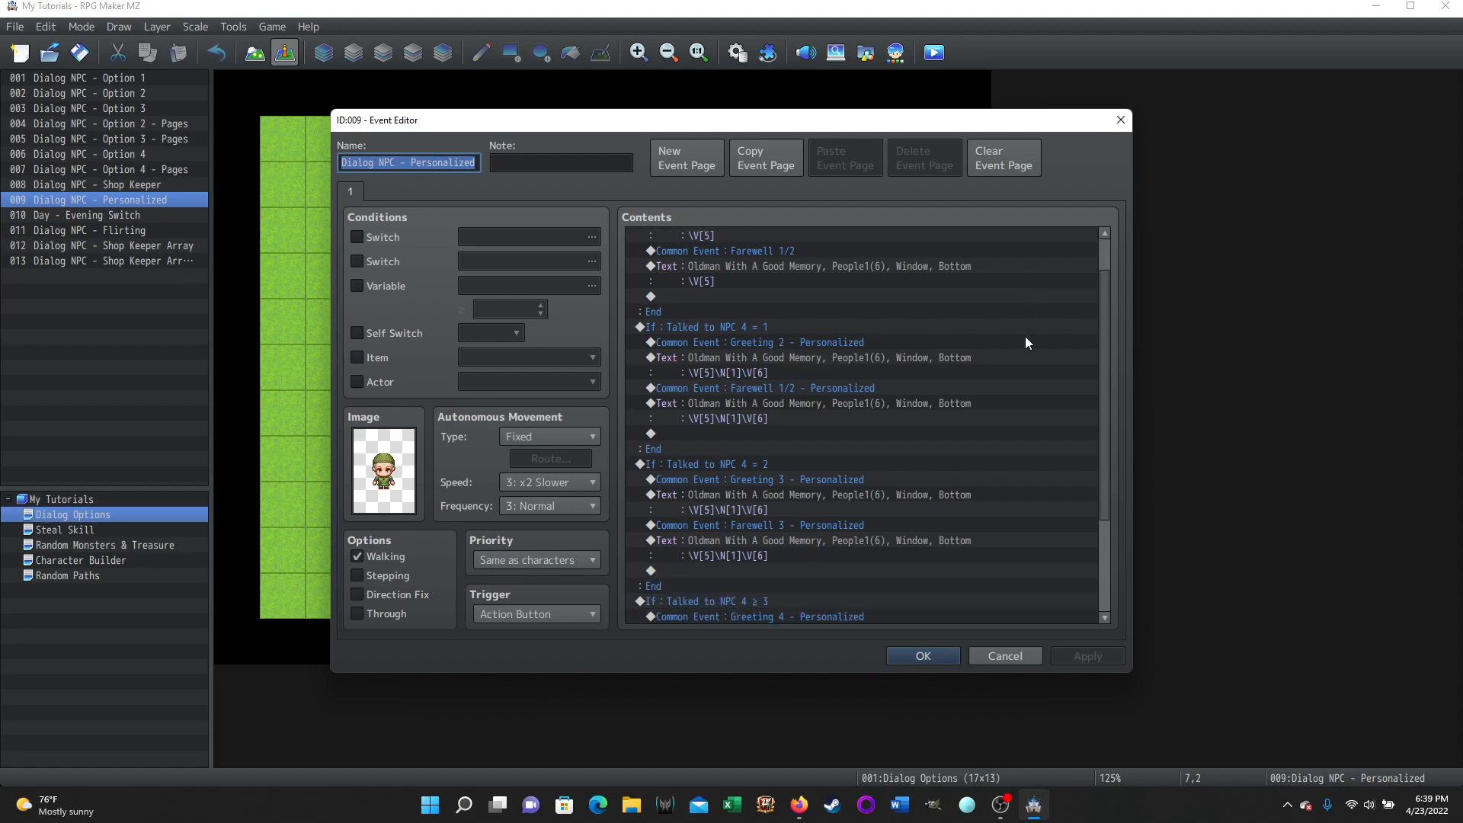
scroll(737, 378, "down", 1)
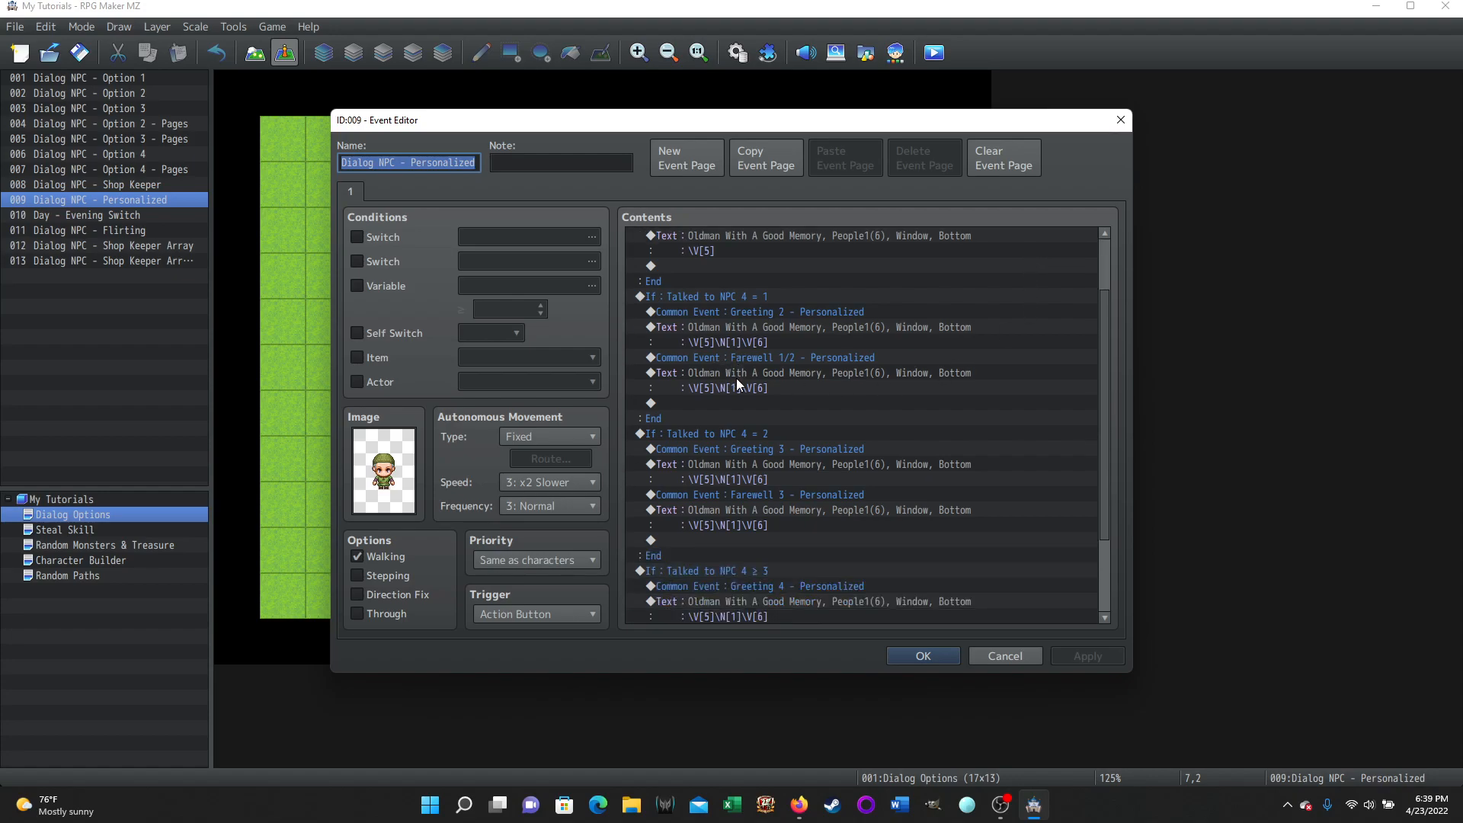
View the Greeting 2 \V[5]\N[1]\V[6] text and its code help, then cancel without changes
left_click(721, 330)
right_click(721, 330)
left_click(785, 359)
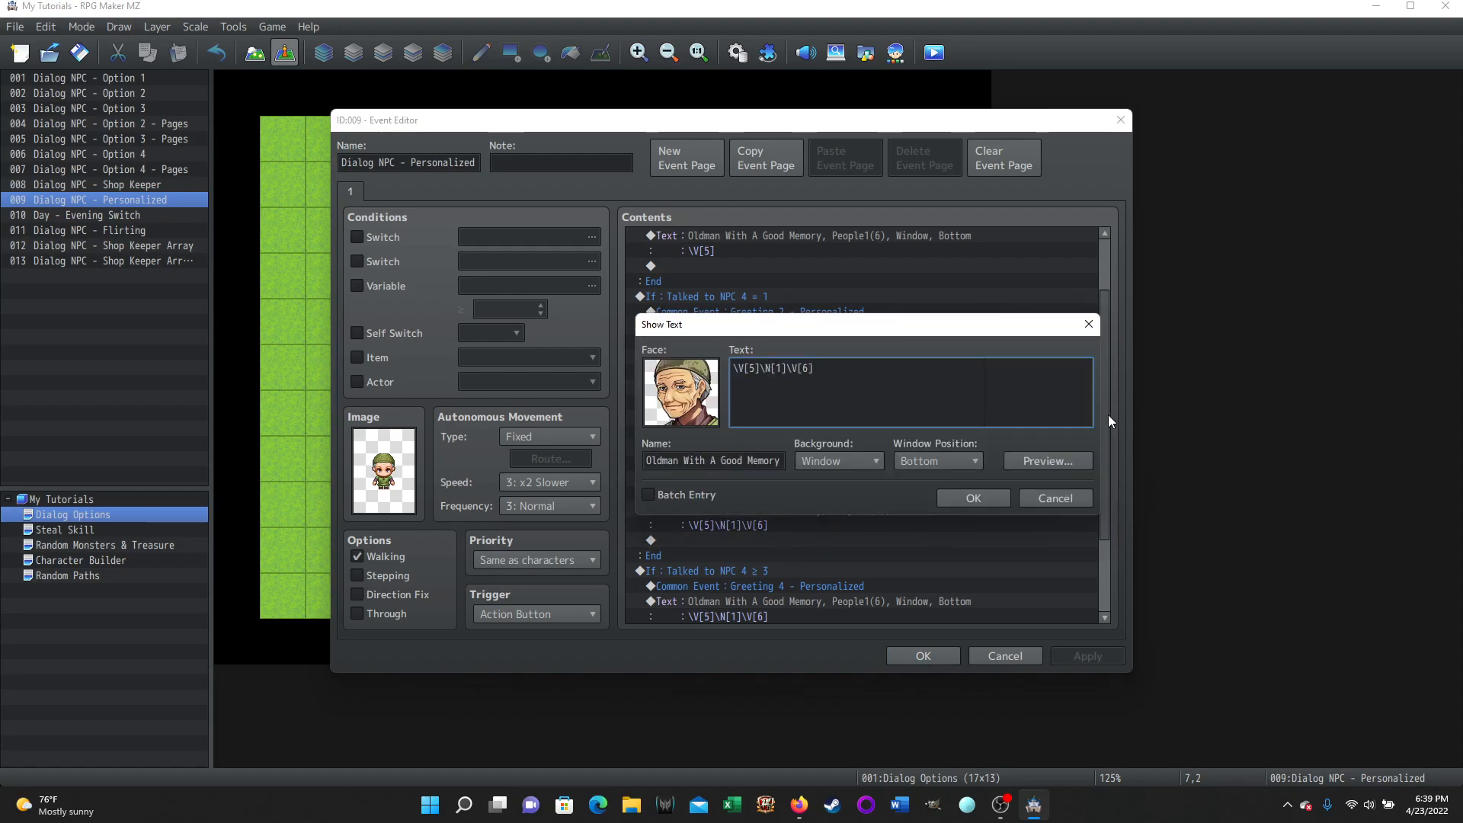
mouse_move(751, 355)
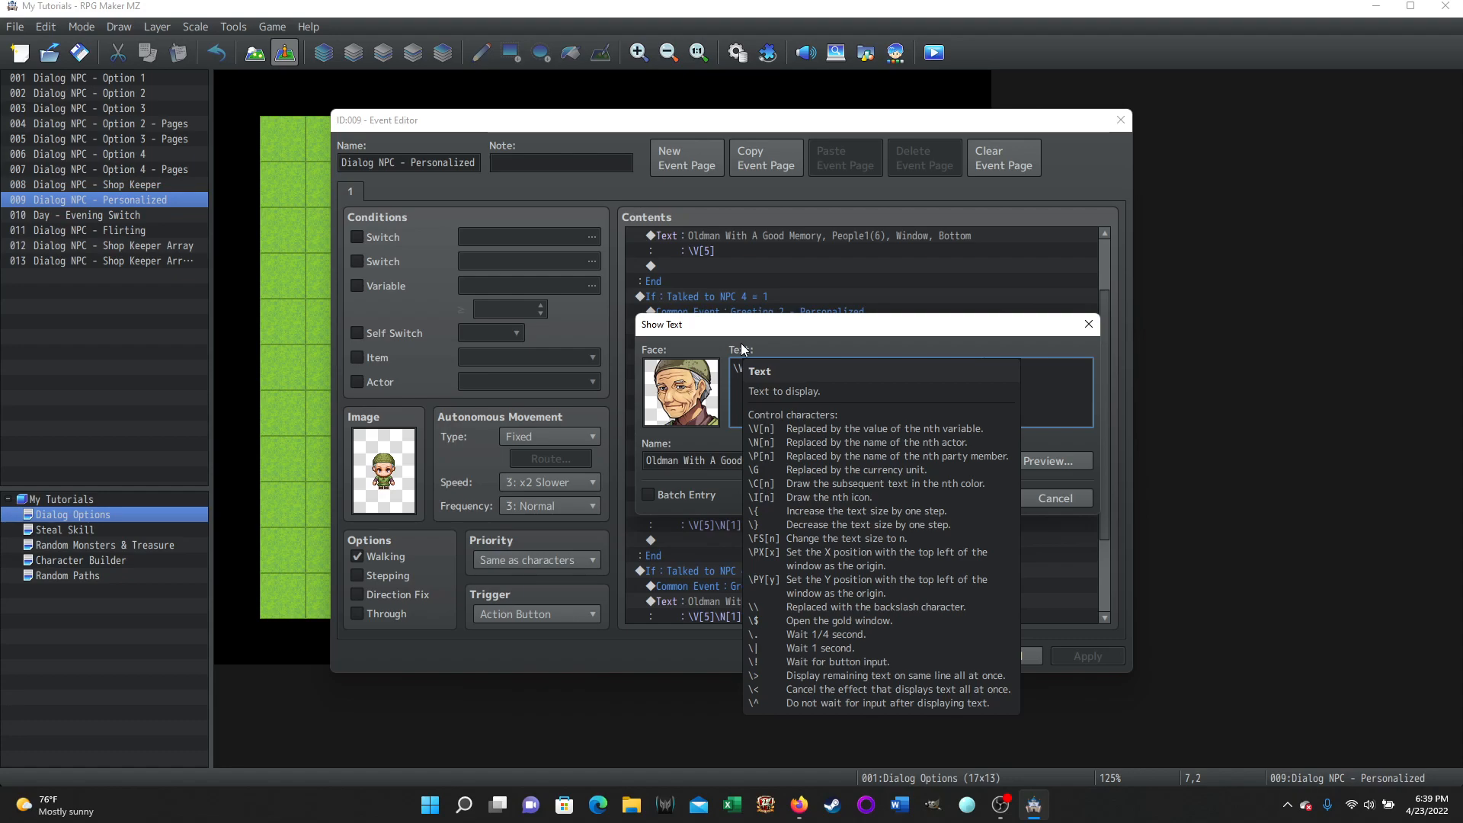
left_click(1045, 497)
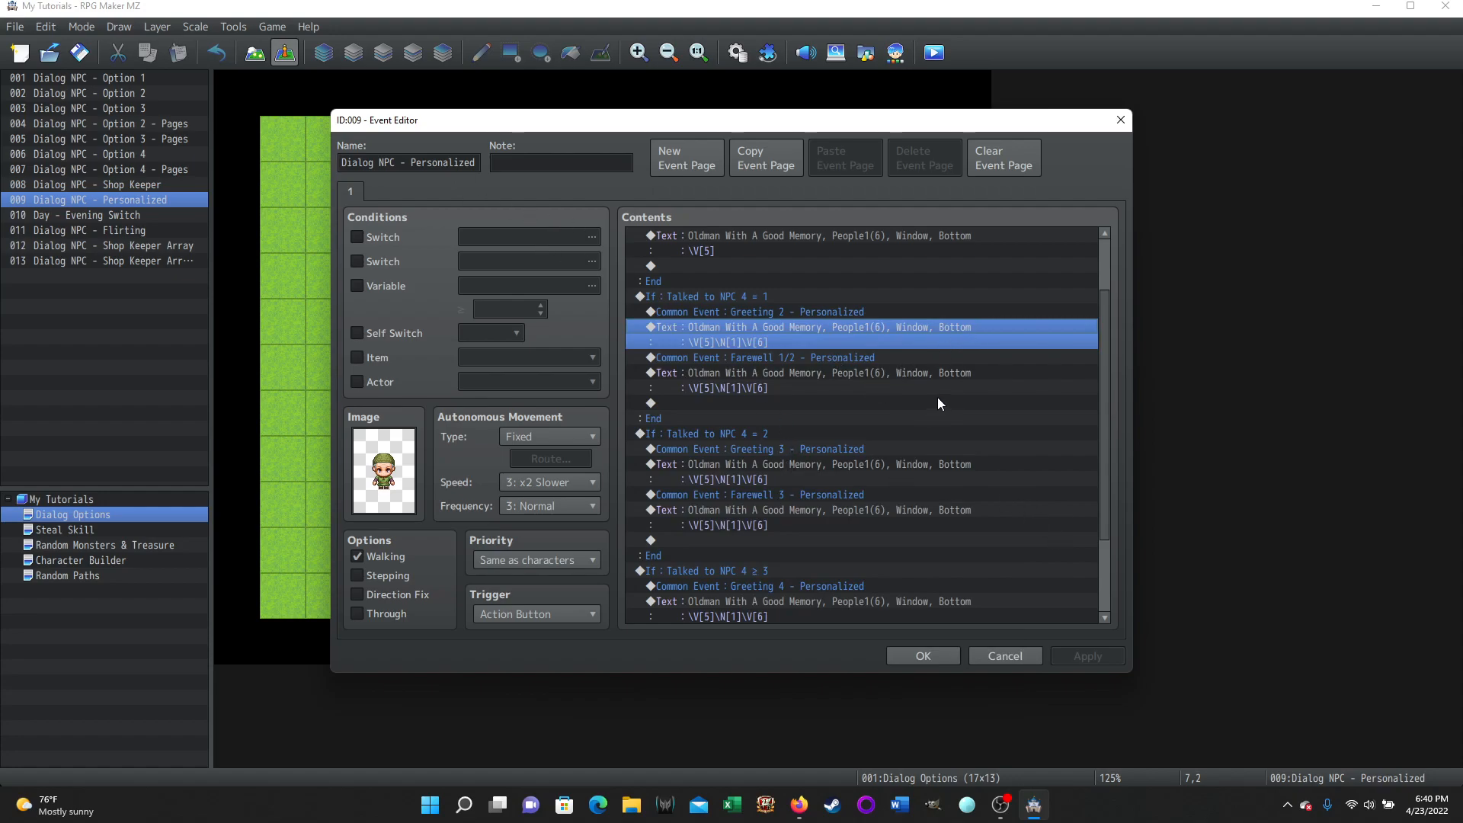
Close the Event Editor without saving to return to the Dialog Options map
left_click(994, 654)
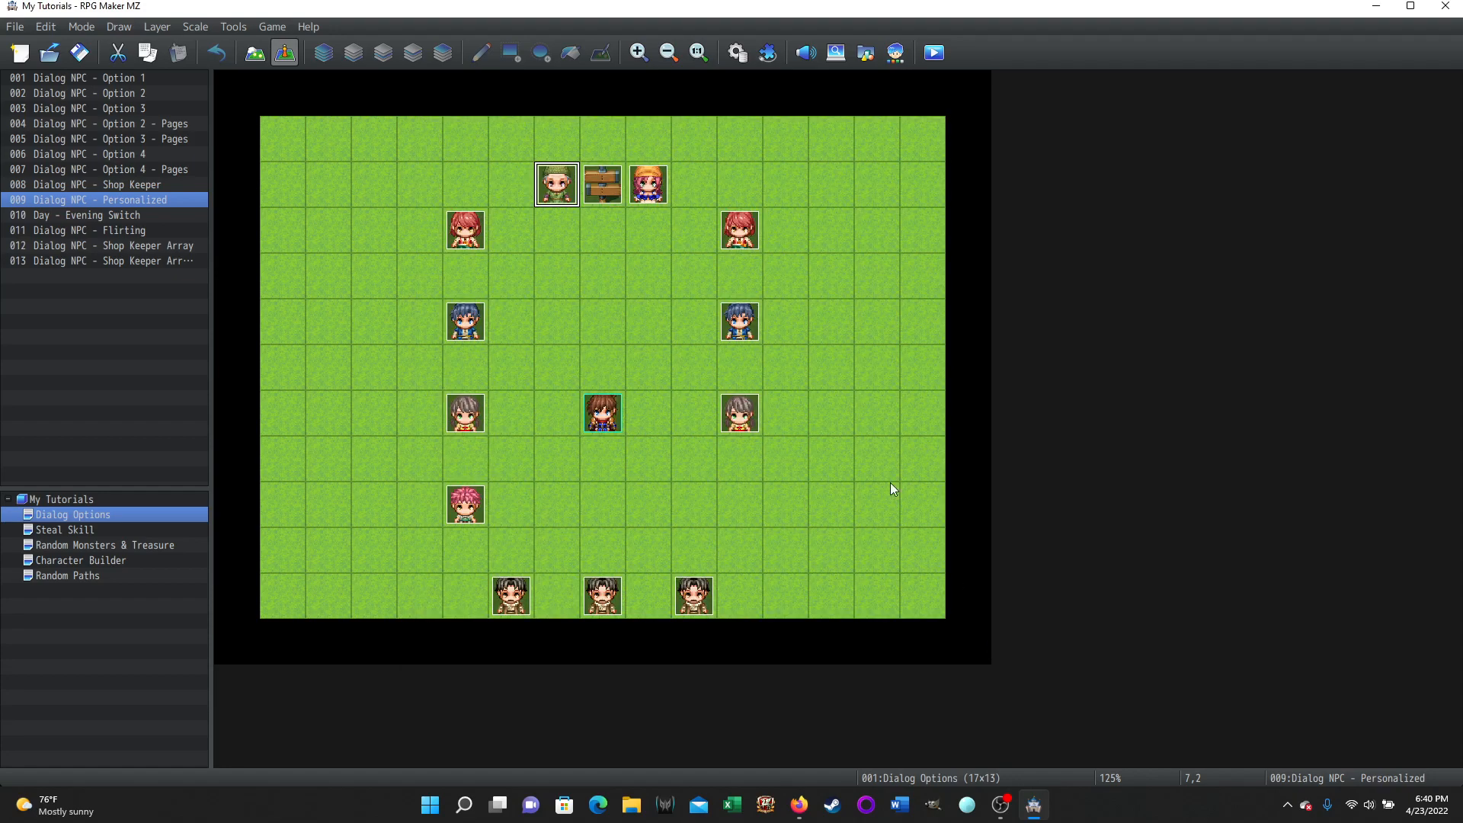